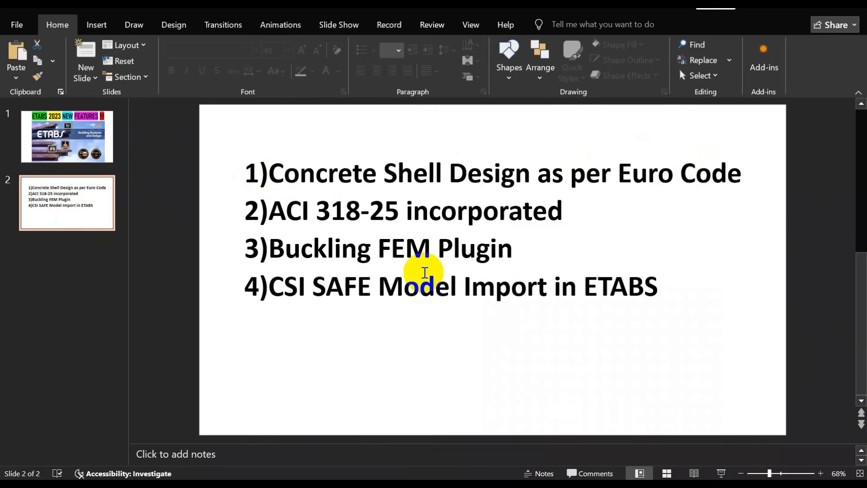
- Switch to the ETABS mosque model to examine the Concrete Shell Design commands, and return to the feature list in PowerPoint
key("super")
mouse_move(532, 464)
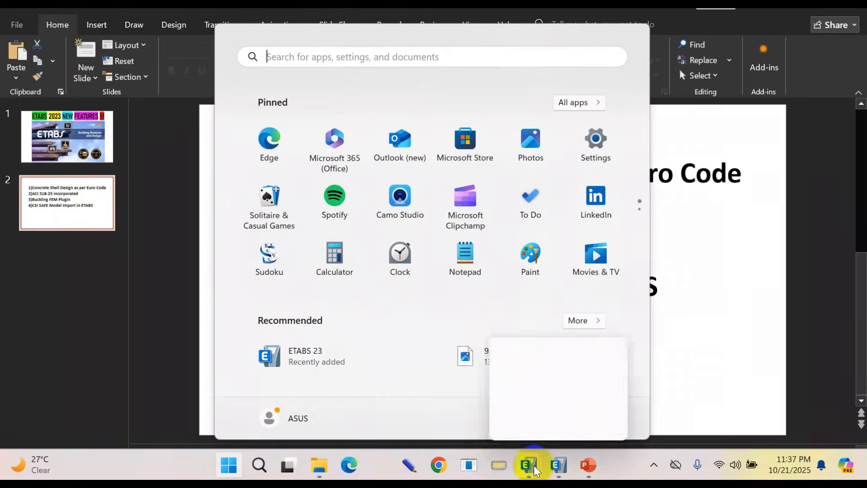
left_click(411, 401)
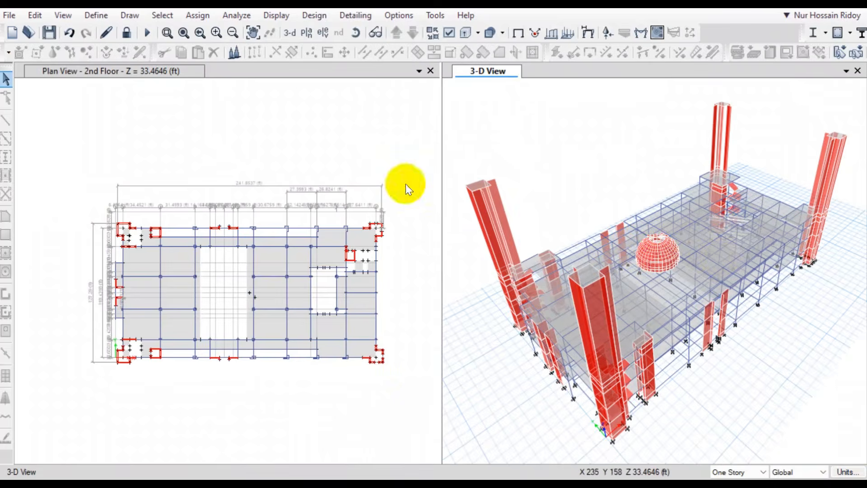
left_click(313, 20)
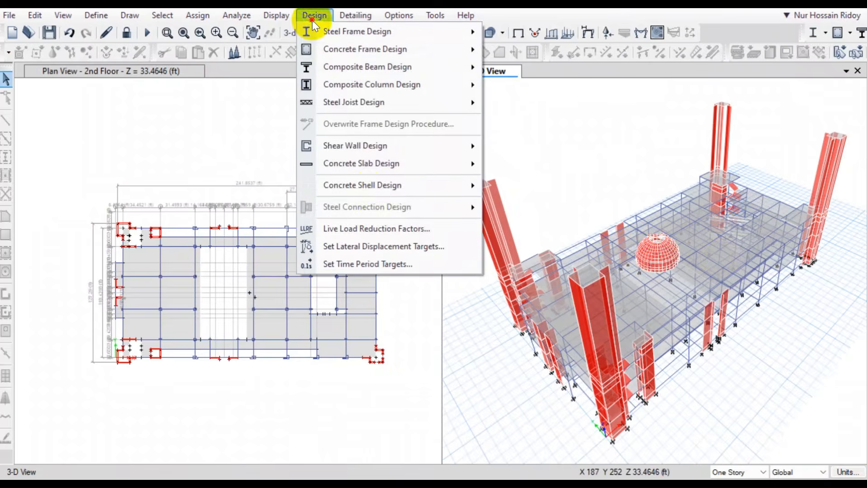
mouse_move(380, 190)
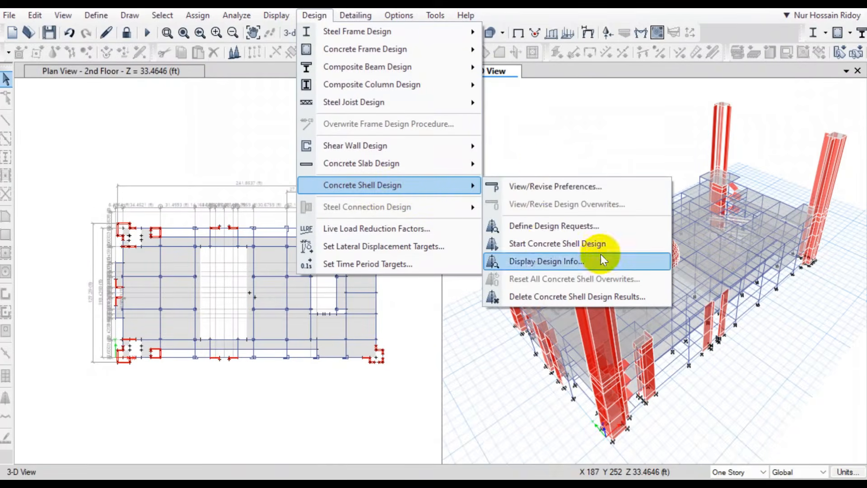
left_click(333, 15)
left_click(305, 16)
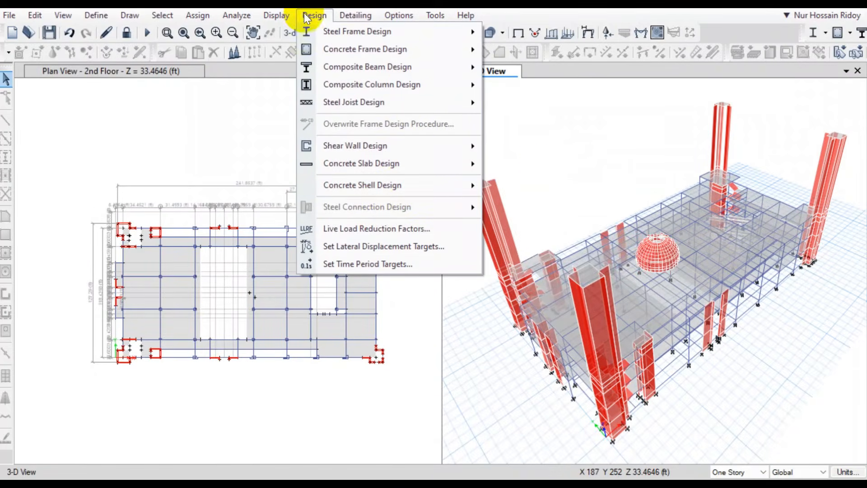
left_click(305, 15)
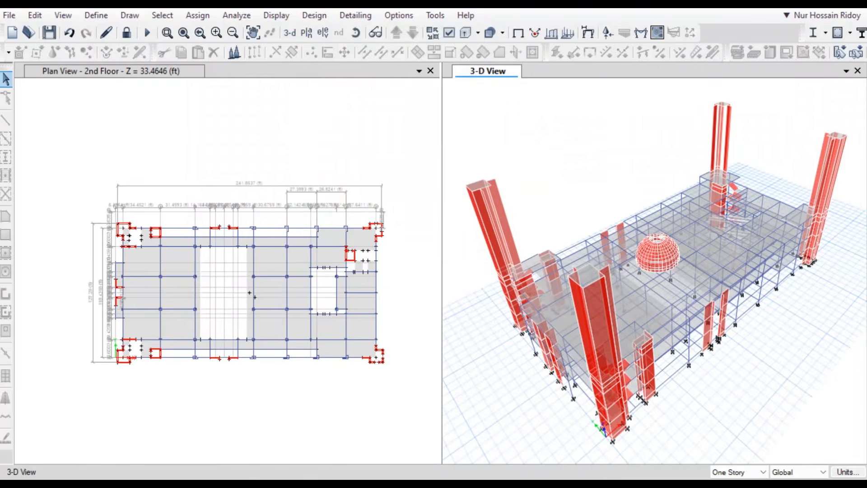
key("super")
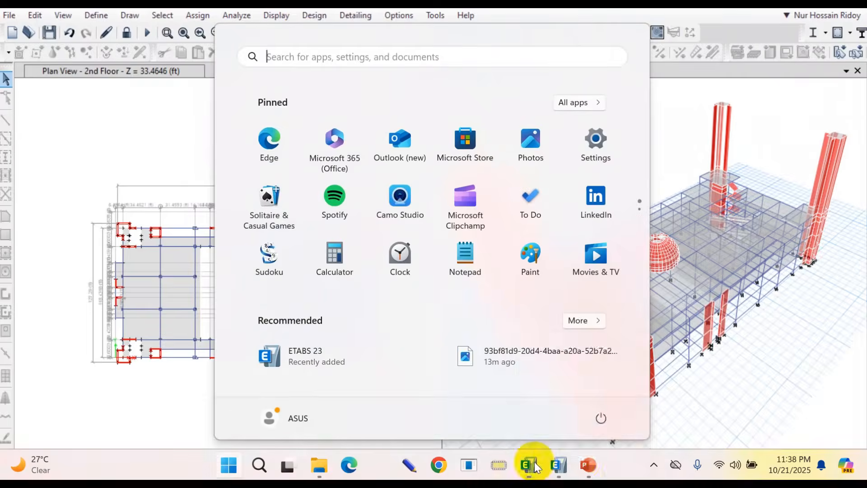
left_click(584, 466)
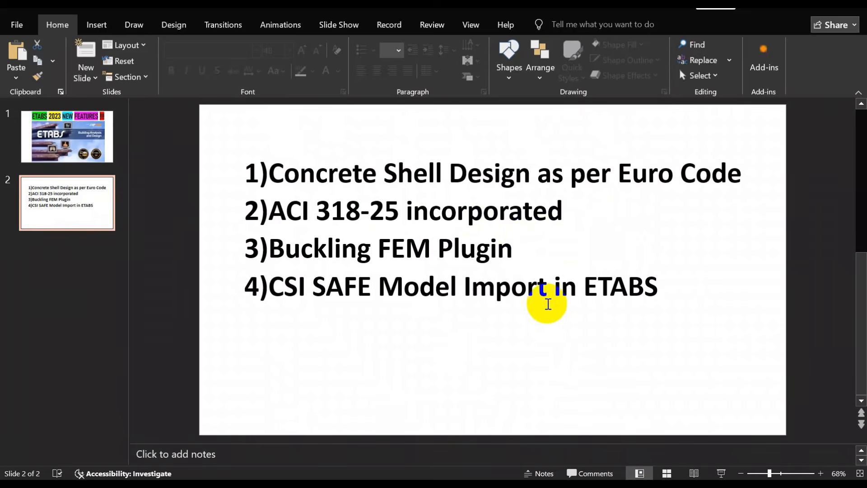
- Switch to the ETABS mosque model and examine the design codes offered in the Concrete Frame Design preferences, closing them without a change
key("super")
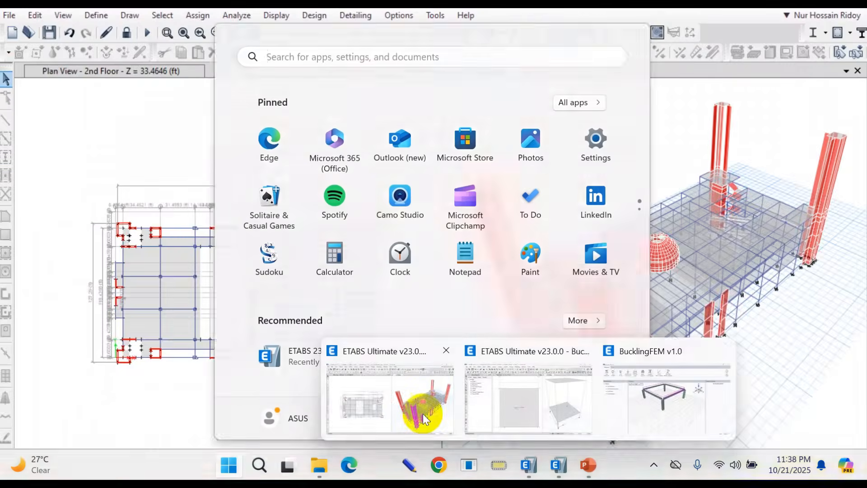
left_click(422, 413)
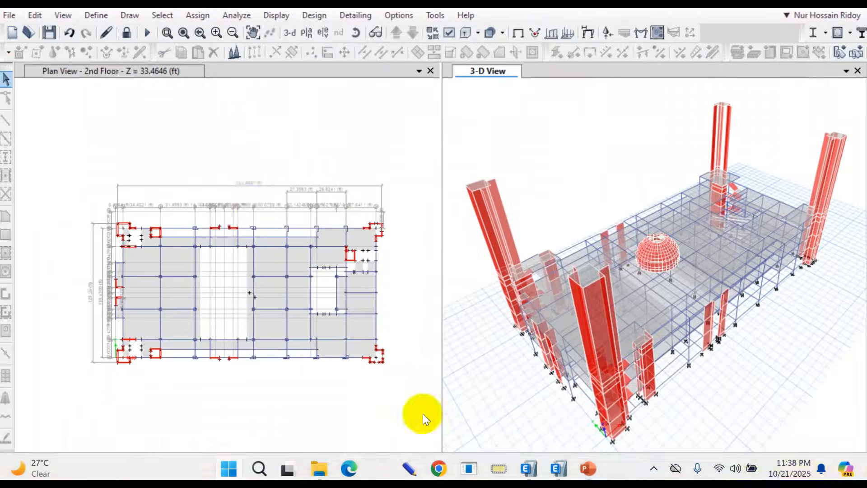
left_click(313, 17)
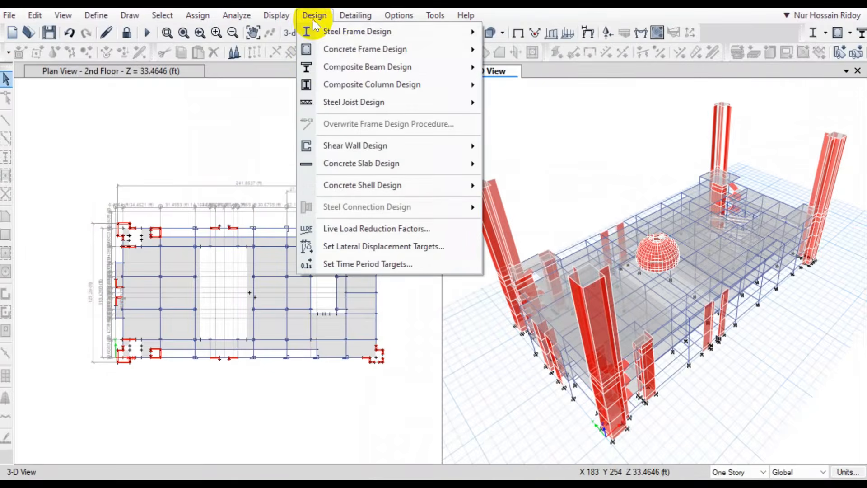
mouse_move(368, 53)
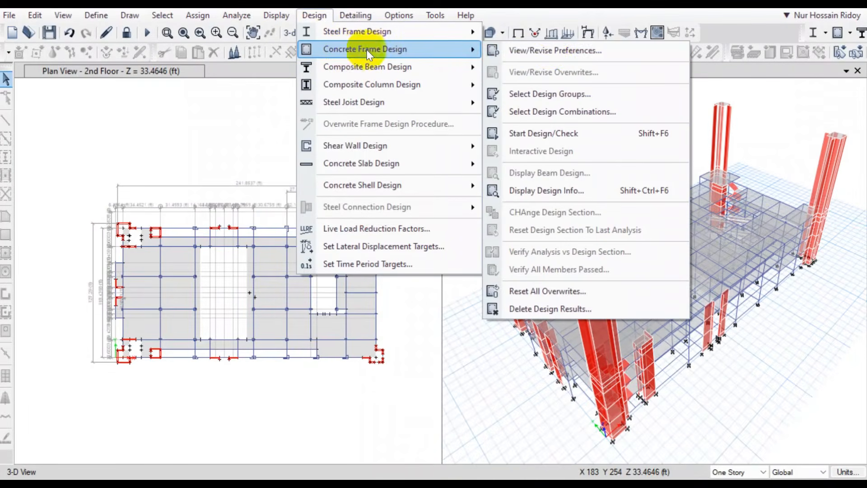
left_click(546, 52)
left_click(469, 92)
left_click(470, 92)
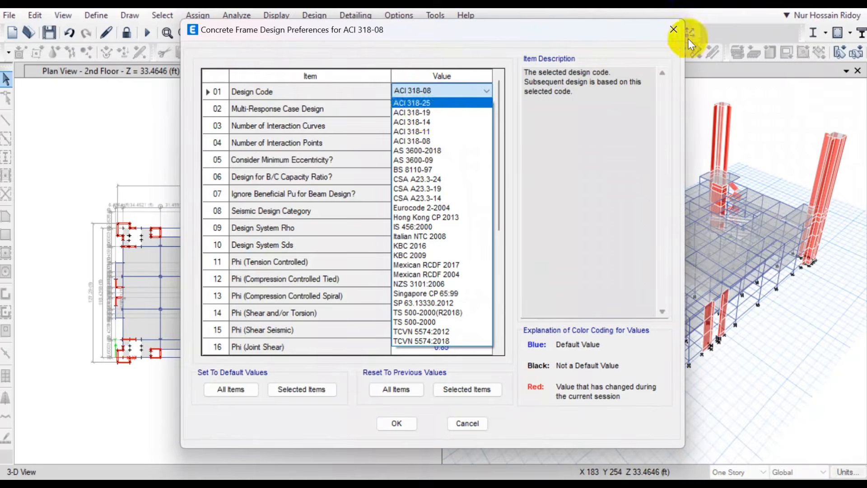
left_click(673, 34)
left_click(672, 33)
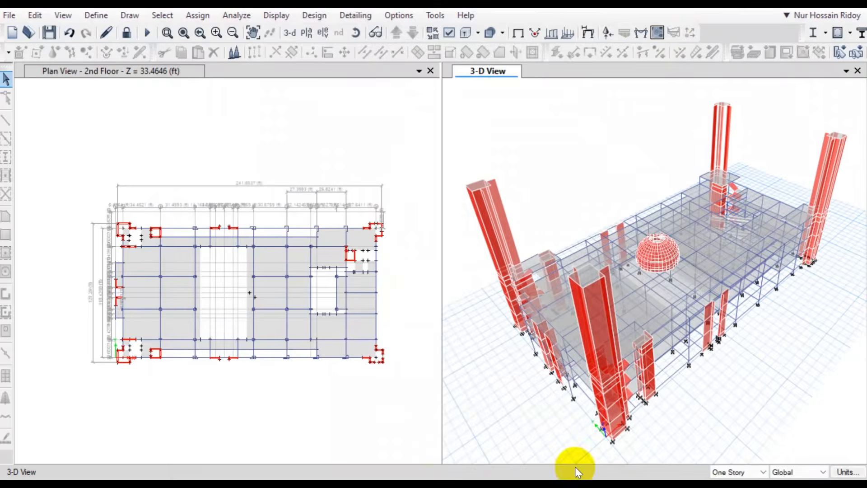
- Switch to the empty ETABS window and start a new model to show the initialization options
key("super")
mouse_move(572, 454)
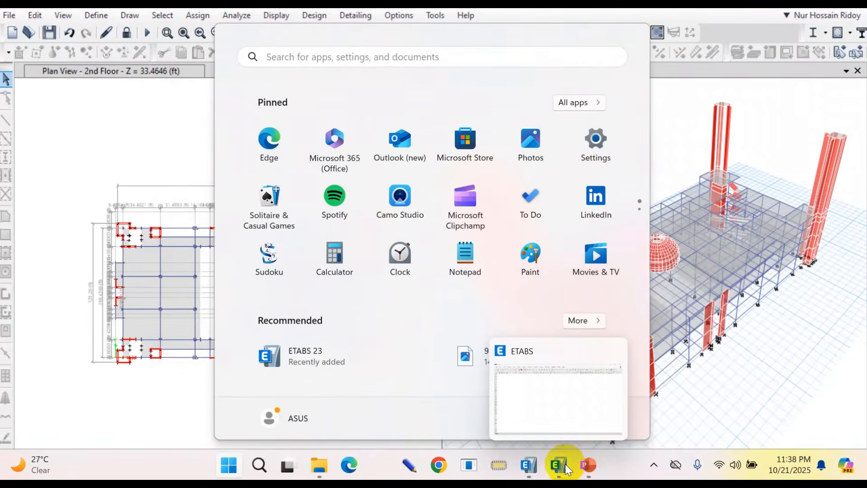
left_click(544, 411)
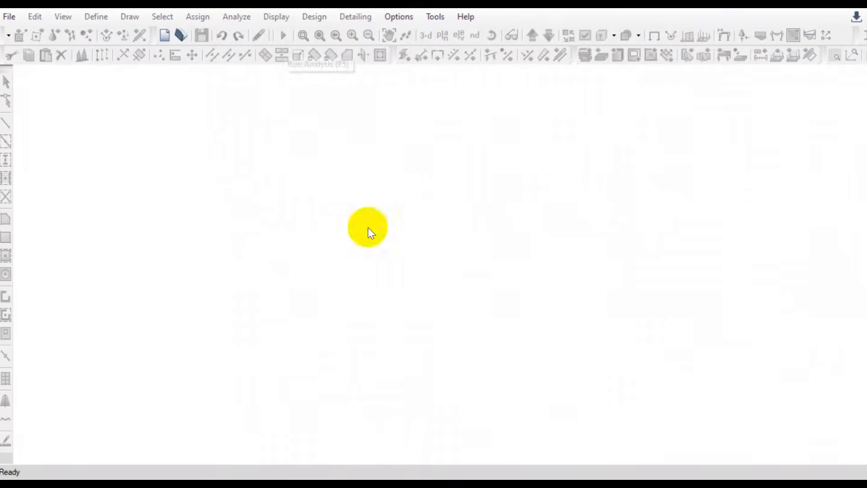
left_click(9, 17)
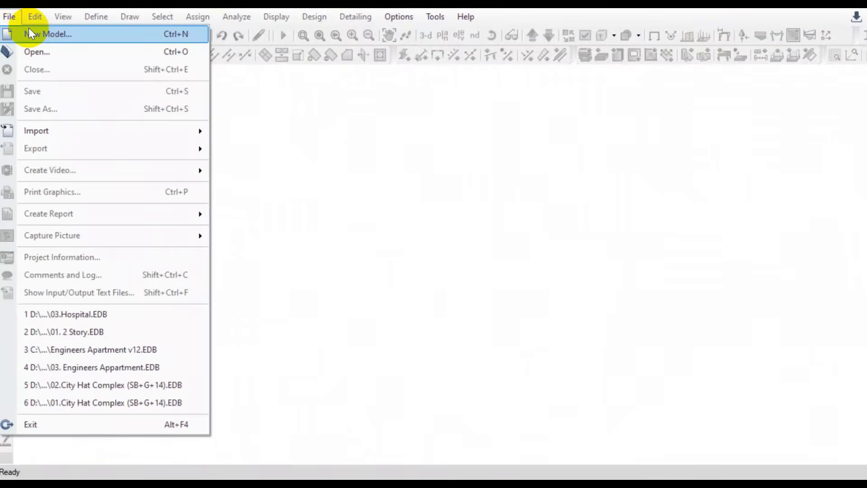
left_click(30, 34)
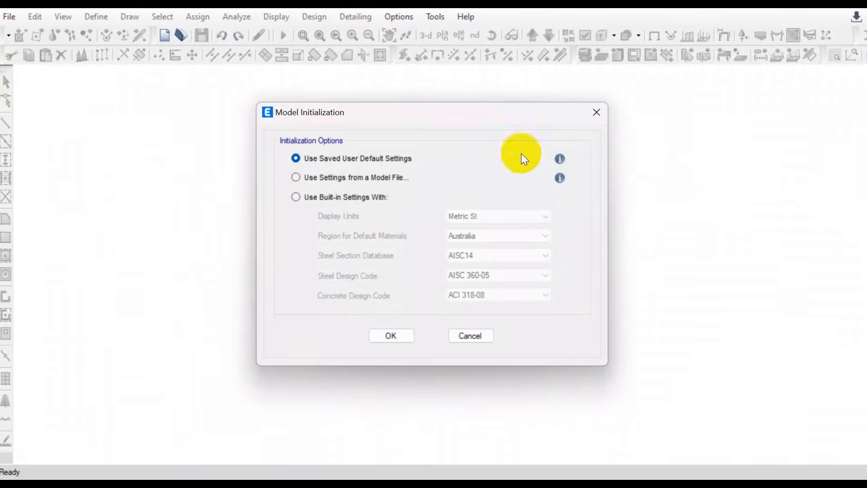
- Choose the built-in settings, examine the default material regions and concrete design codes on offer, and cancel the model initialization
left_click(350, 203)
left_click(501, 235)
left_click(501, 236)
left_click(503, 294)
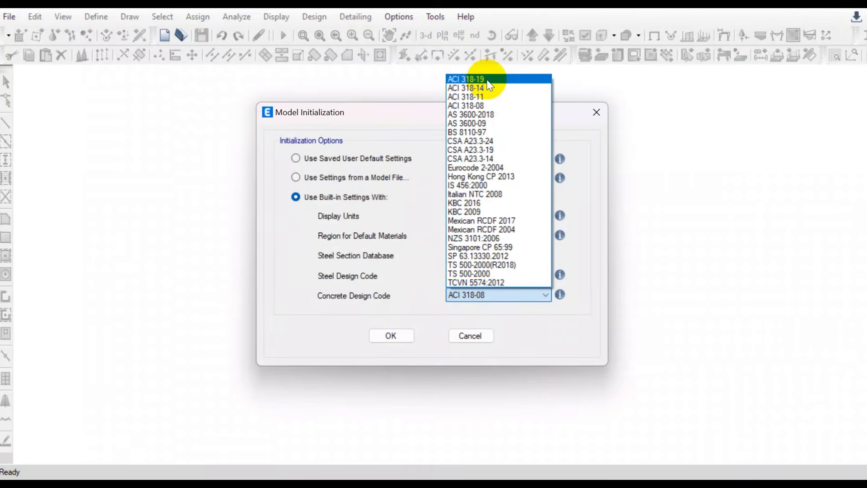
left_click(612, 227)
left_click(835, 474)
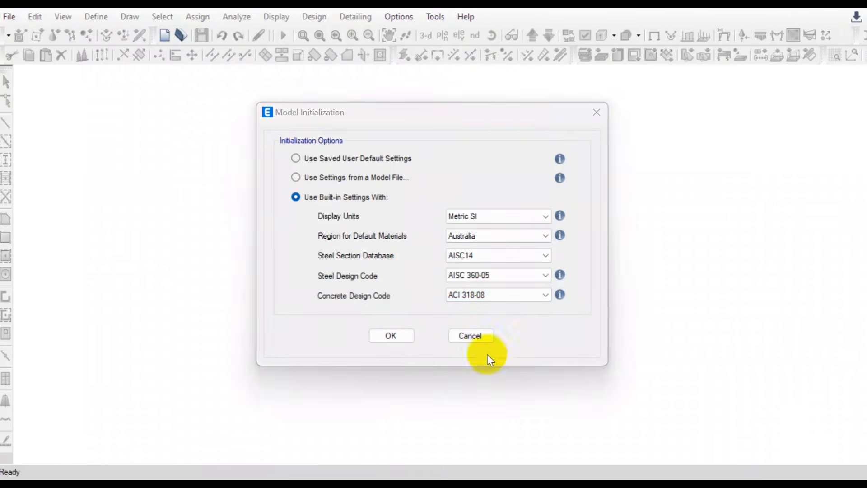
left_click(471, 336)
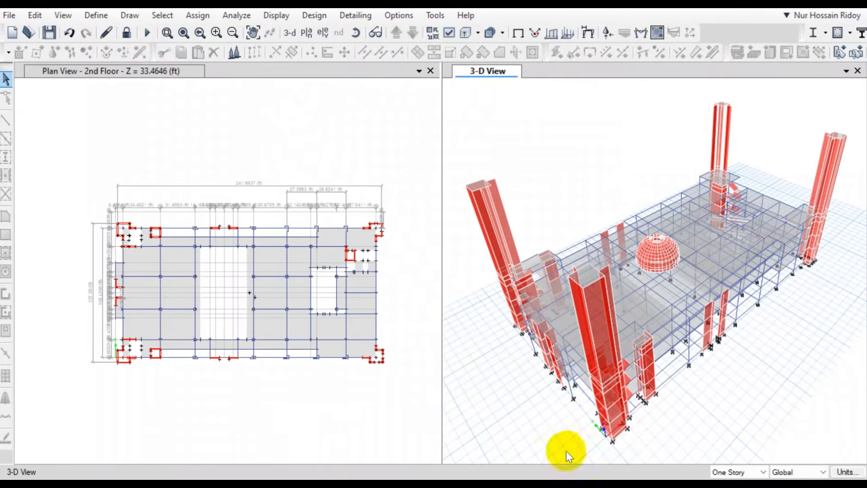
- Switch back to the PowerPoint slide listing the new ETABS features
key("super")
mouse_move(590, 468)
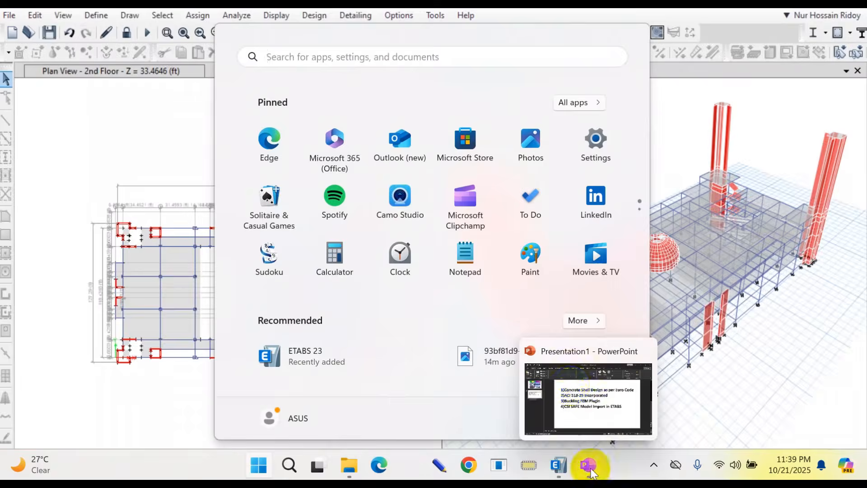
left_click(571, 385)
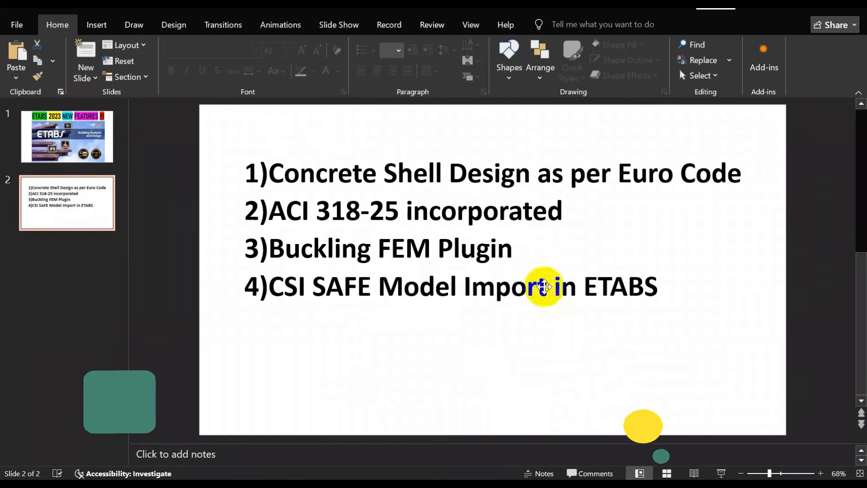
- Switch to the ETABS mosque model to check for the BucklingFEM plugin, and return to the PowerPoint feature list
key("super")
mouse_move(560, 464)
left_click(397, 398)
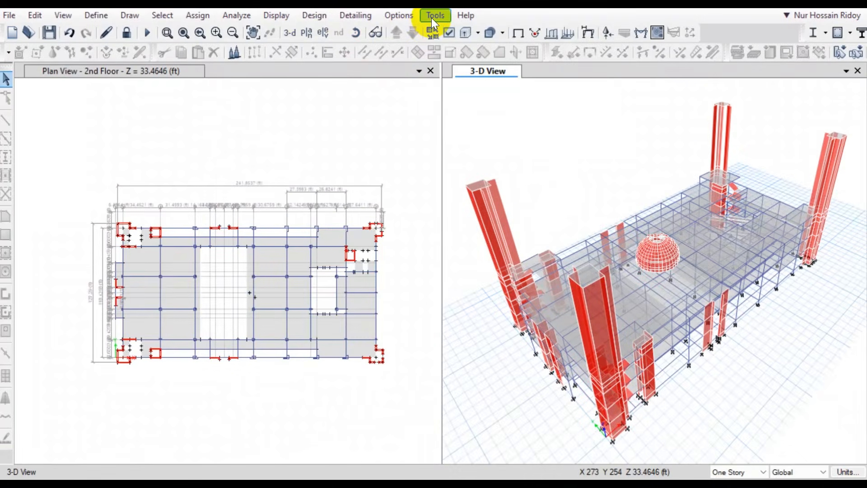
left_click(436, 15)
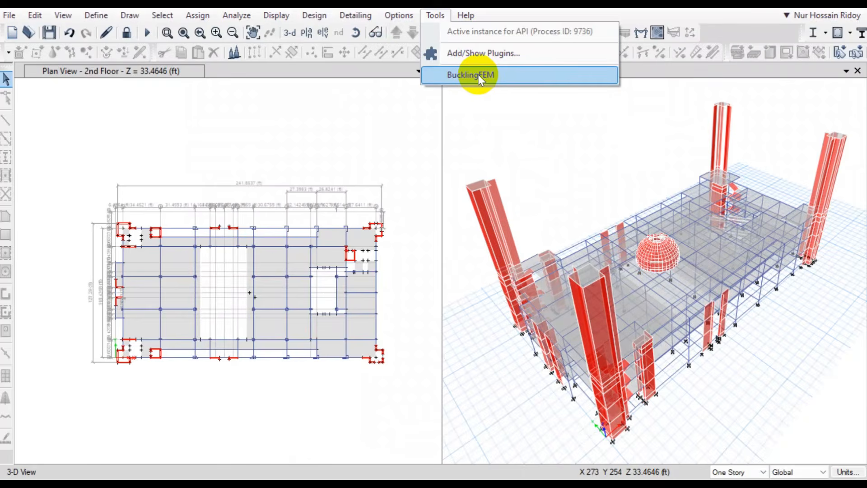
left_click(439, 13)
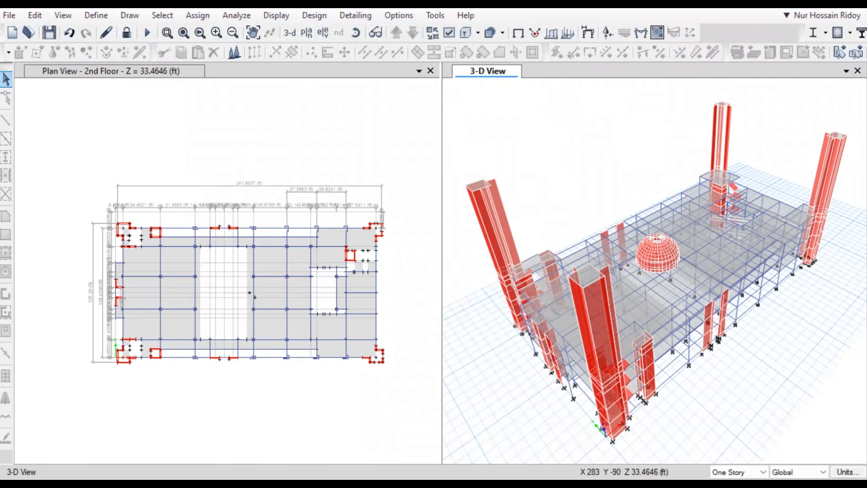
key("super")
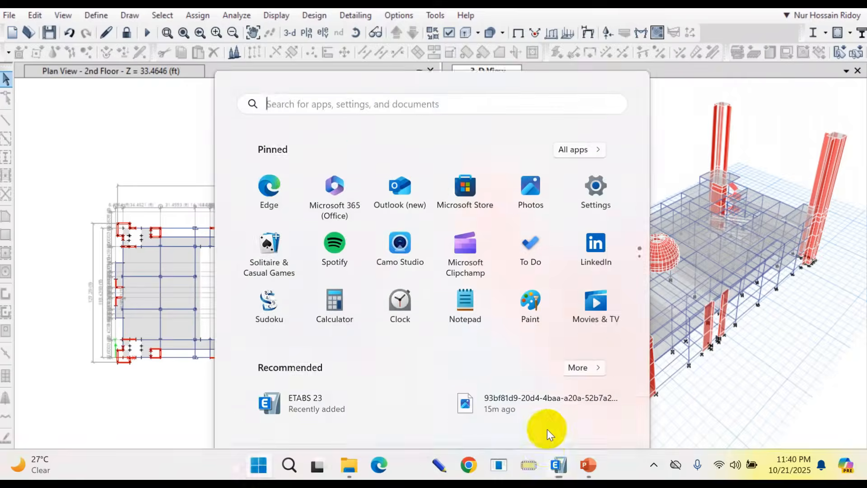
left_click(595, 411)
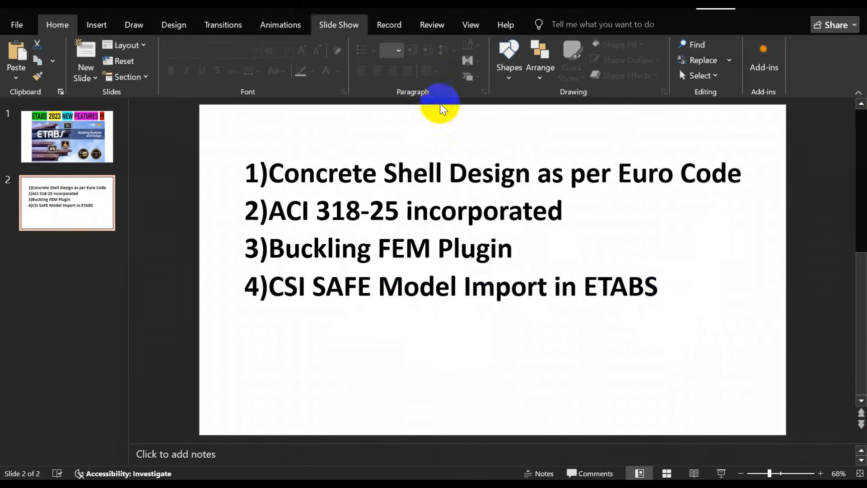
- Examine the import formats offered in ETABS, including the SAFE .fdb file, and return to the PowerPoint feature list
key("super")
mouse_move(570, 474)
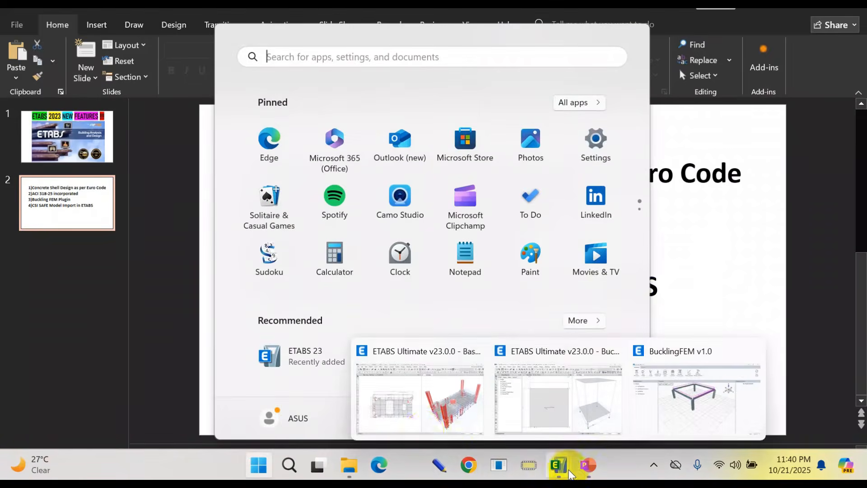
left_click(424, 428)
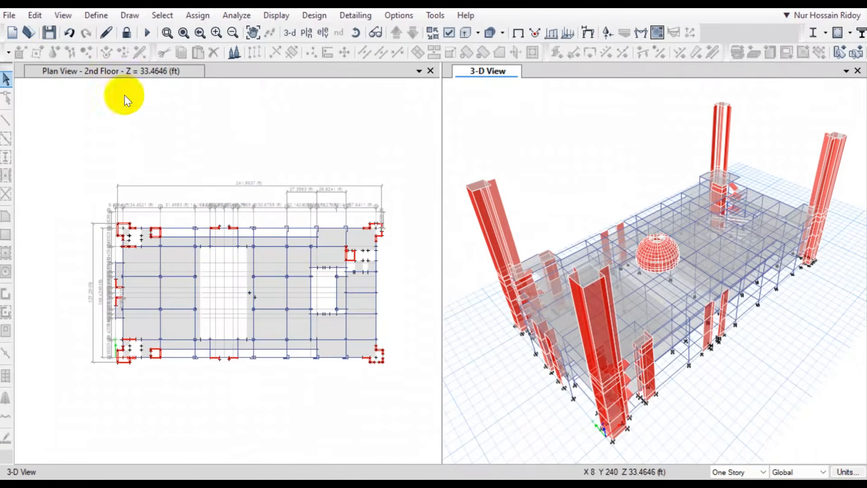
left_click(9, 15)
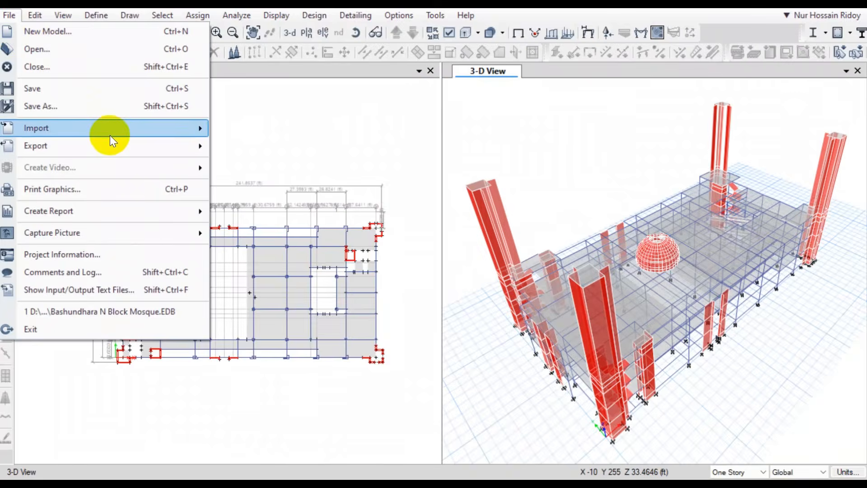
mouse_move(110, 136)
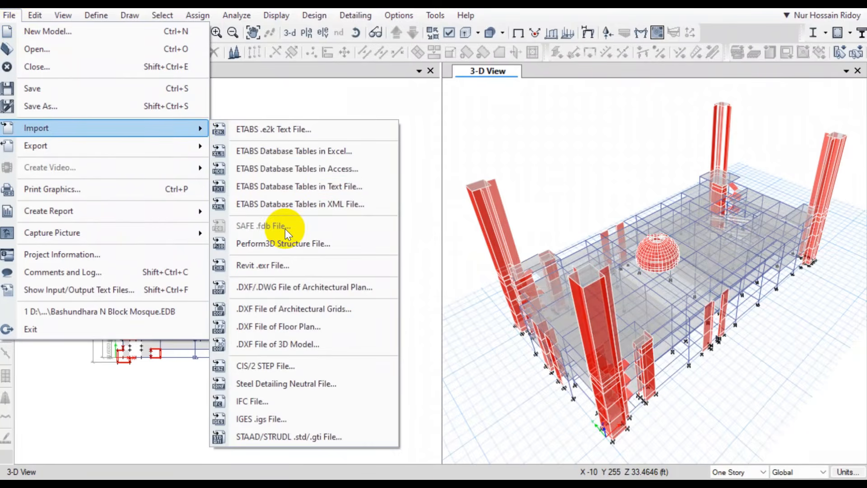
left_click(11, 15)
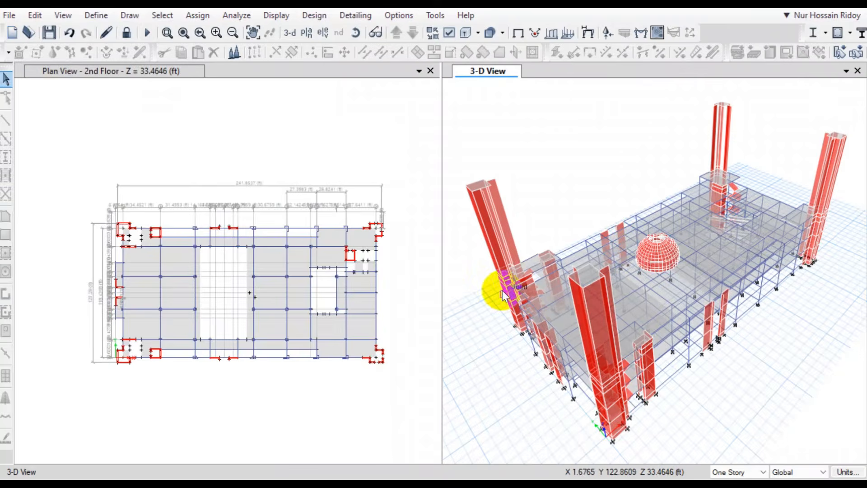
key("super")
mouse_move(587, 468)
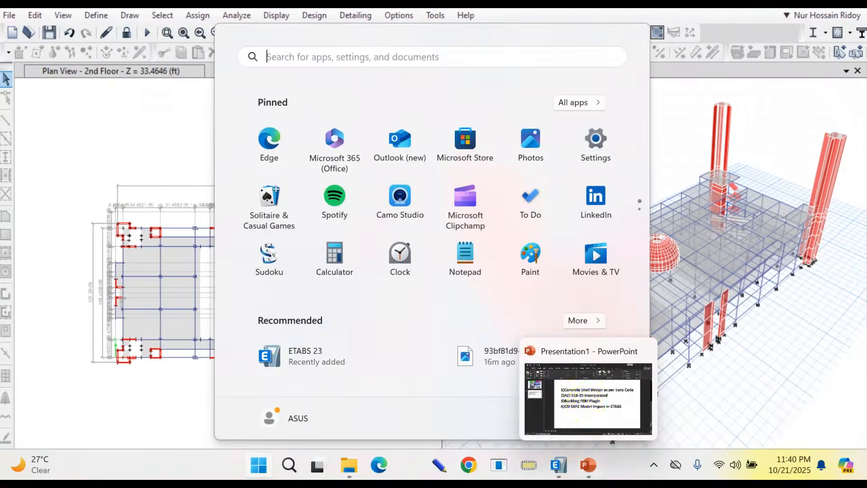
left_click(587, 409)
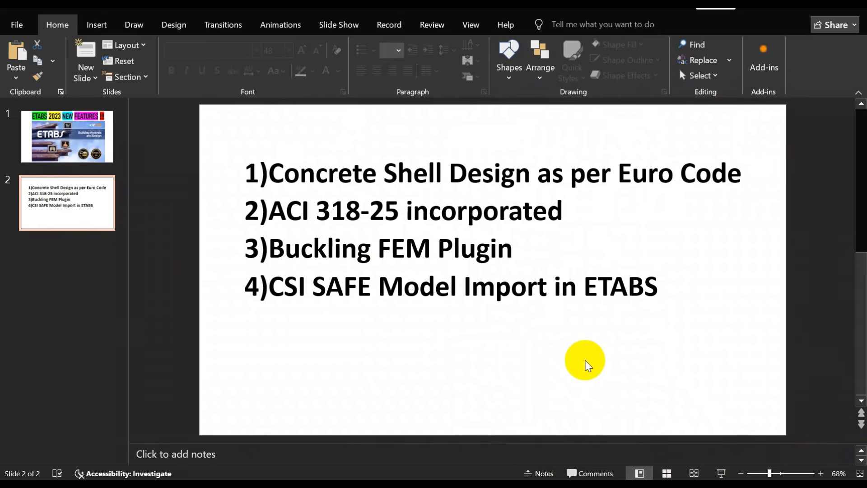
- Review the ETABS 2023 title slide again and return to the slide listing the new features
left_click(67, 136)
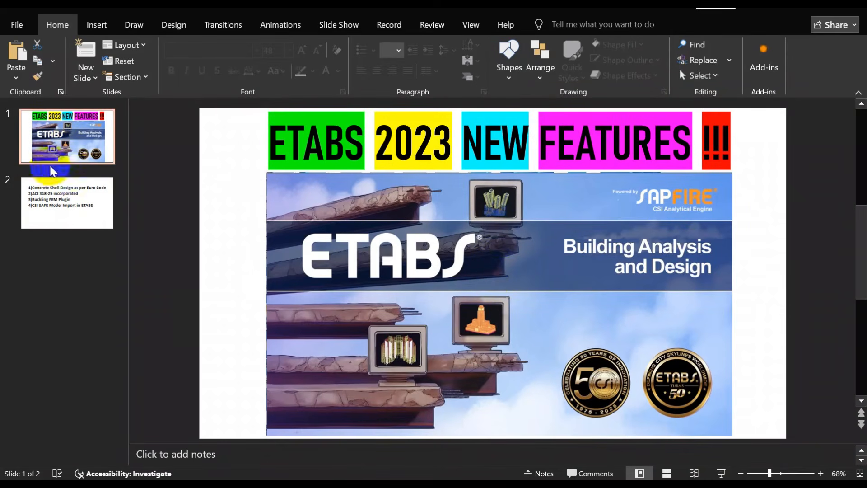
left_click(53, 207)
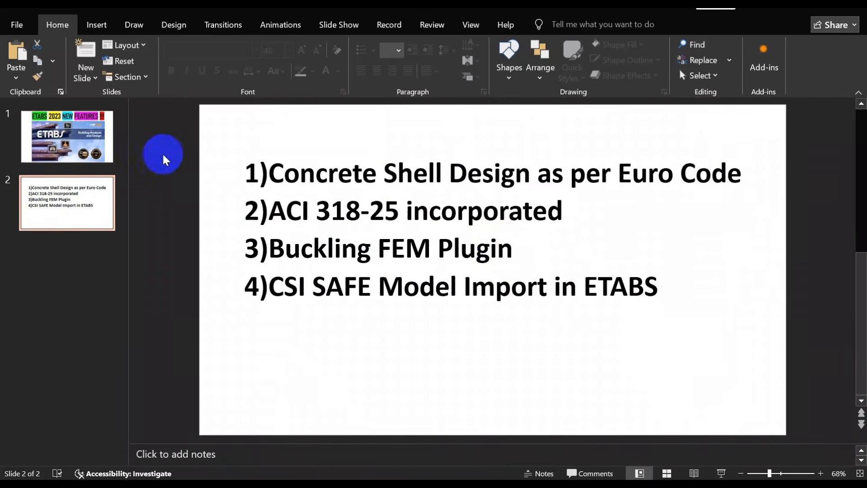
left_click(99, 145)
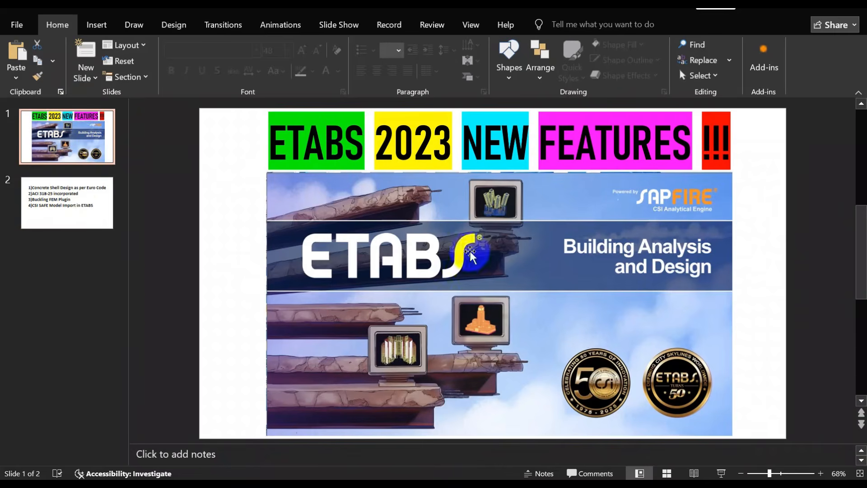
left_click(87, 194)
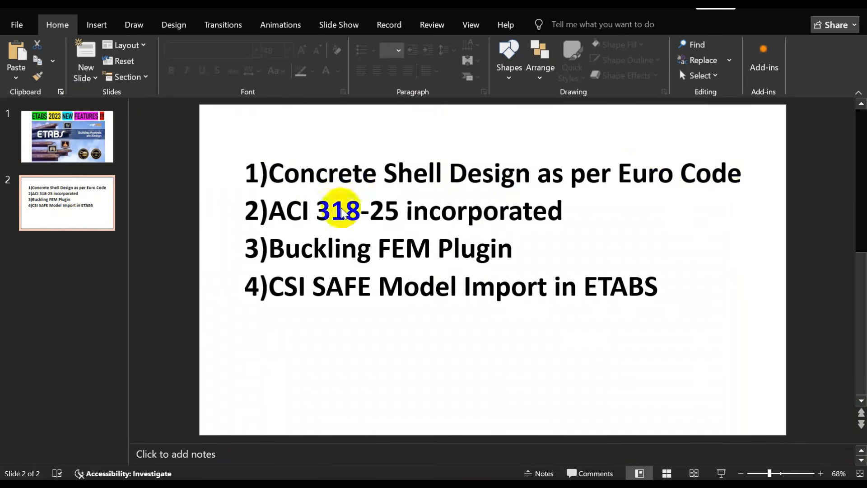
- Switch to the ETABS mosque model and look over the whole building in the 3-D view
key("super")
mouse_move(560, 464)
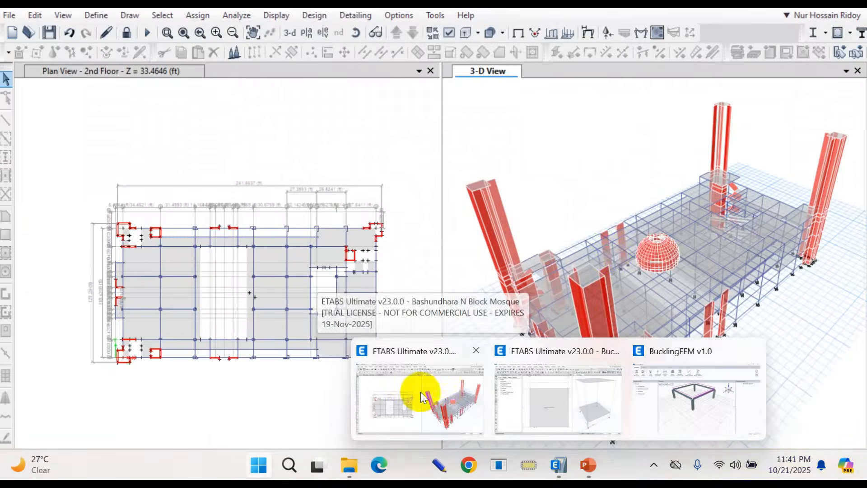
left_click(422, 397)
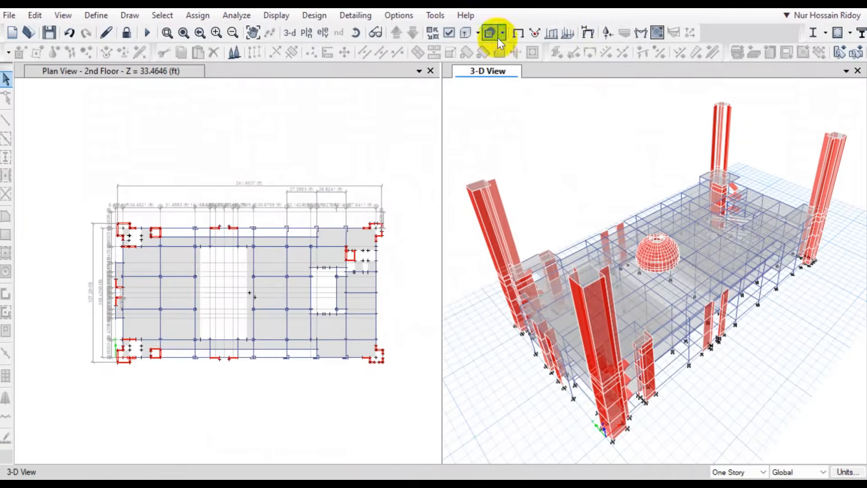
left_click(303, 154)
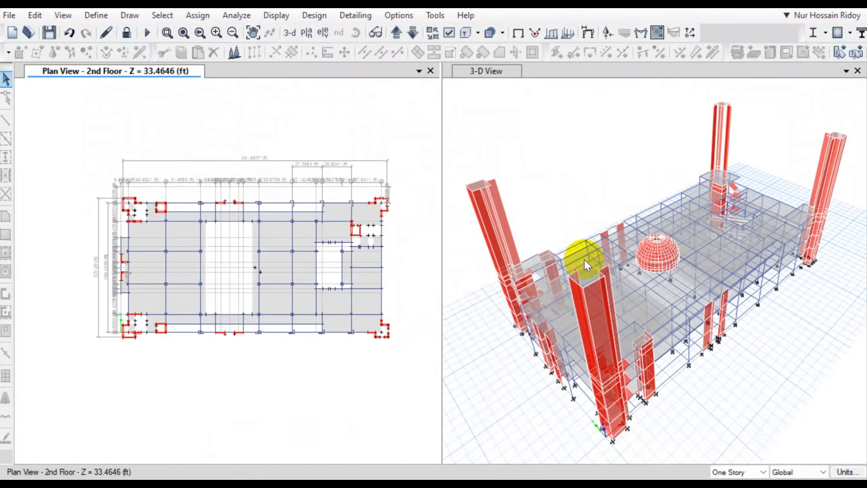
left_click(493, 73)
middle_click_drag(690, 367, 674, 352)
key("alt")
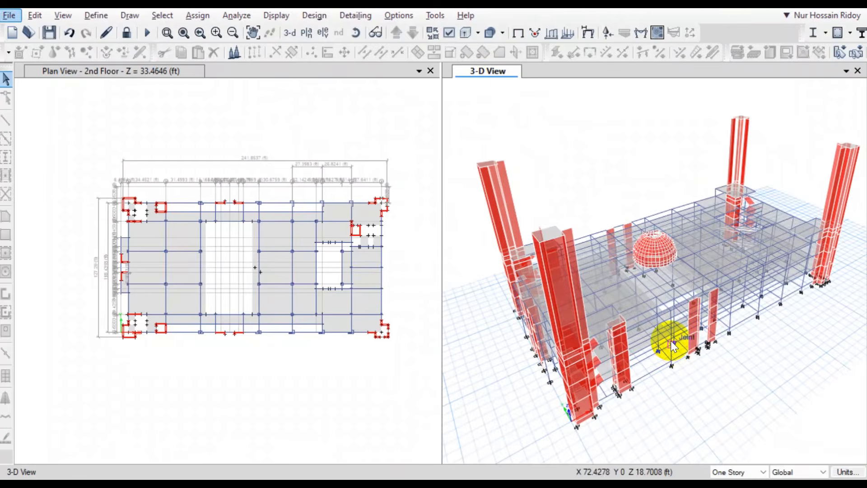
key("alt")
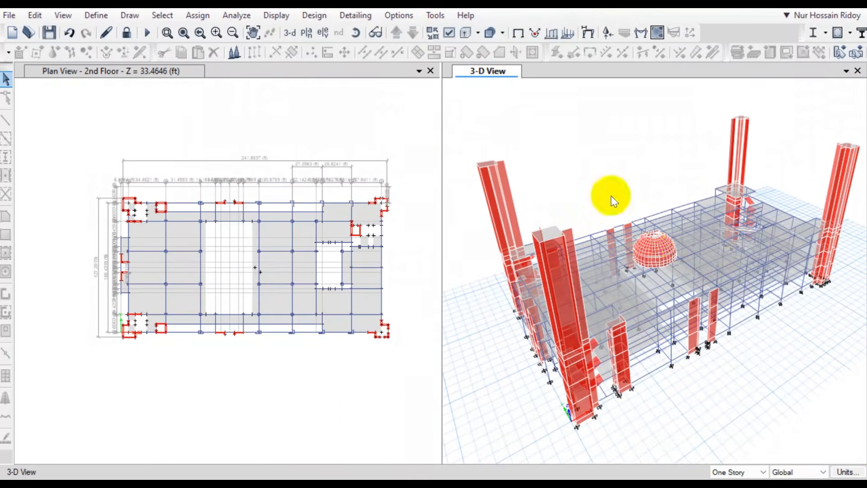
- Select all joints, shells and edges of the mosque's dome in a side-on 3-D view
scroll(658, 229, "up", 4)
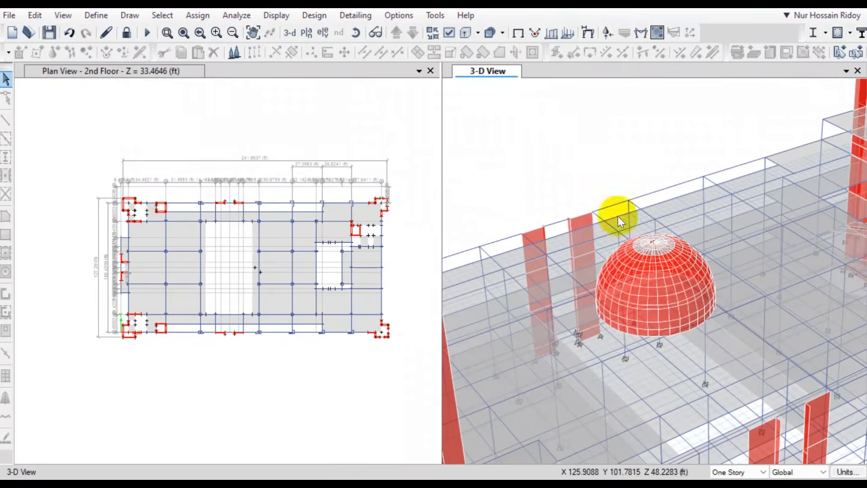
middle_click_drag(657, 362, 625, 302, "shift")
middle_click_drag(675, 224, 584, 249, "shift")
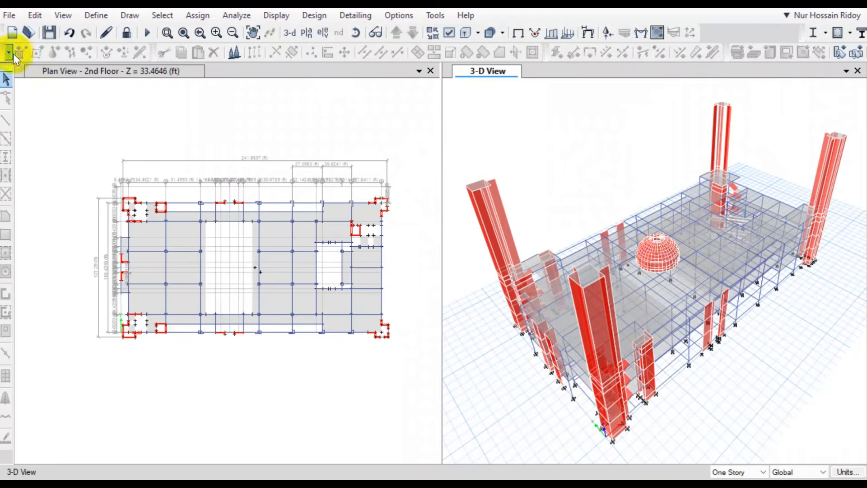
middle_click_drag(618, 213, 654, 221, "shift")
scroll(654, 221, "up", 3)
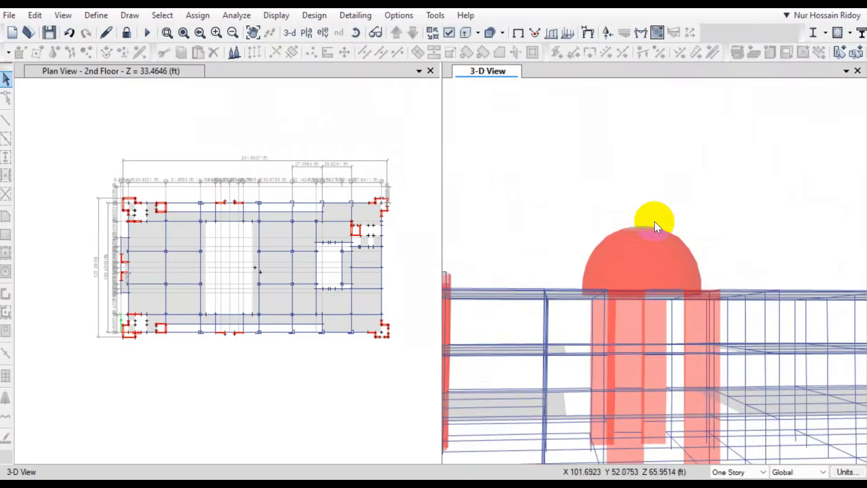
mouse_move(691, 222)
middle_mouse_down("shift")
mouse_move(701, 213)
mouse_move(705, 289)
mouse_move(698, 237)
mouse_move(714, 287)
middle_mouse_up("shift")
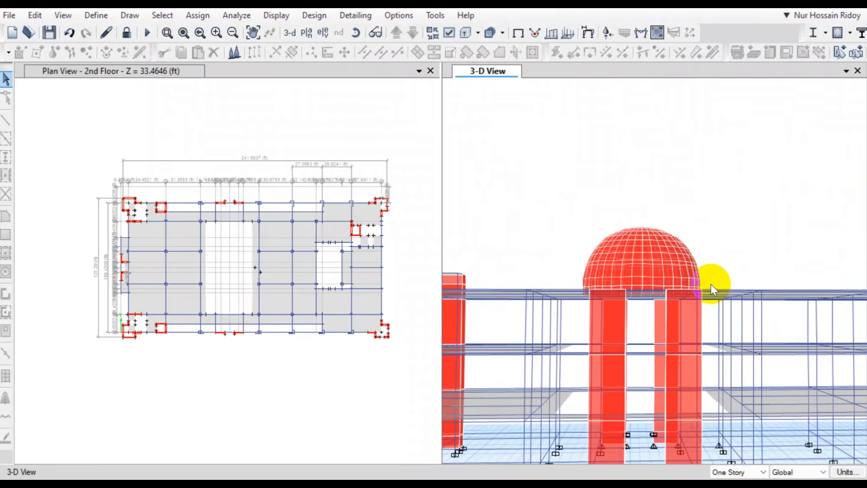
left_click_drag(711, 284, 539, 179)
scroll(709, 266, "up", 3)
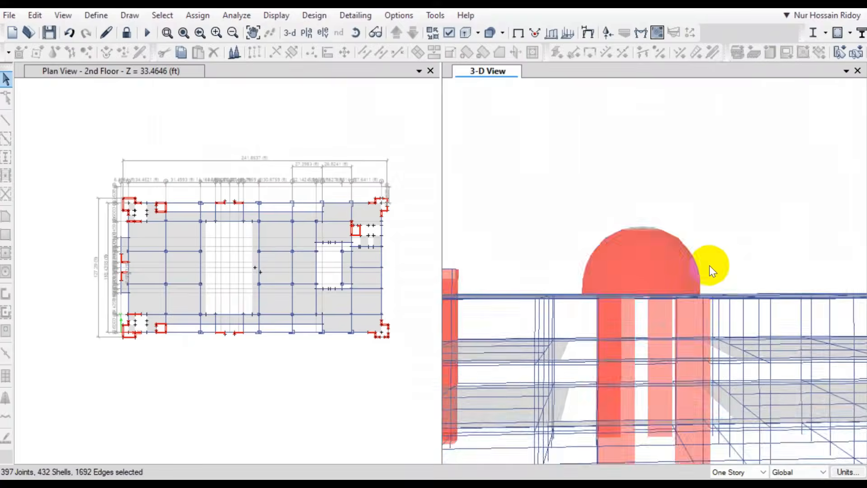
middle_click_drag(703, 253, 829, 245)
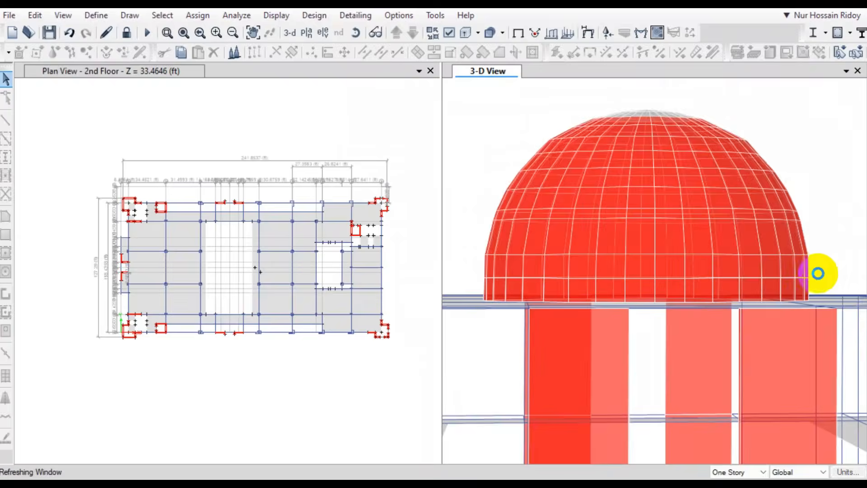
left_click_drag(795, 290, 471, 89)
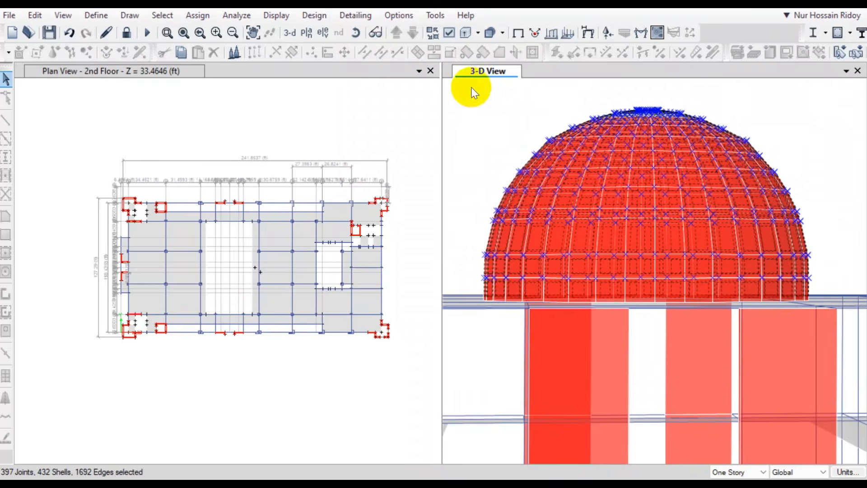
- Define a new group named "Dome 2" in the model's group definitions
left_click(97, 15)
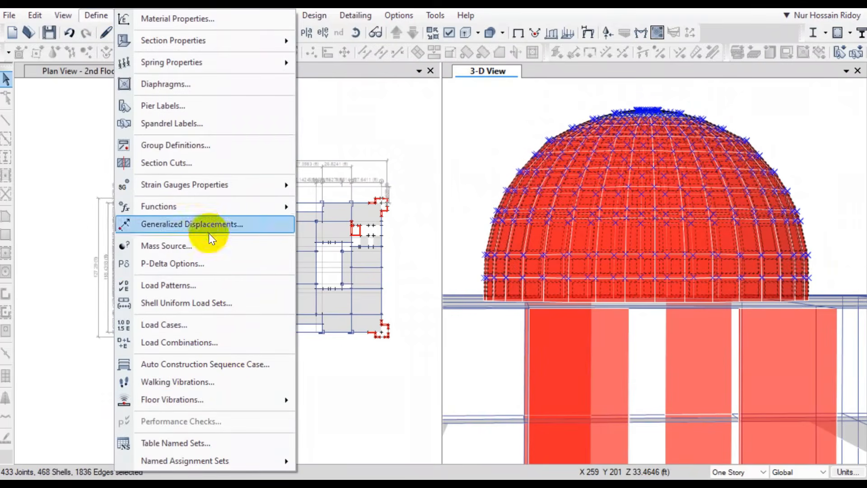
left_click(194, 146)
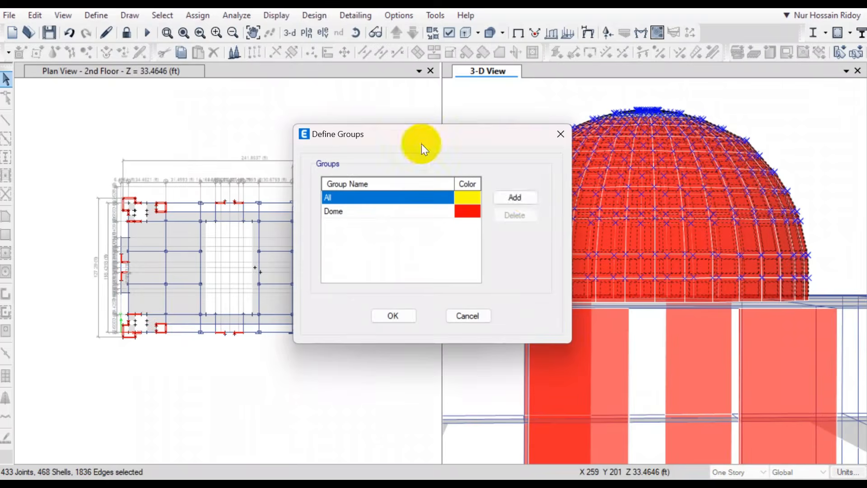
left_click(515, 197)
left_click(354, 226)
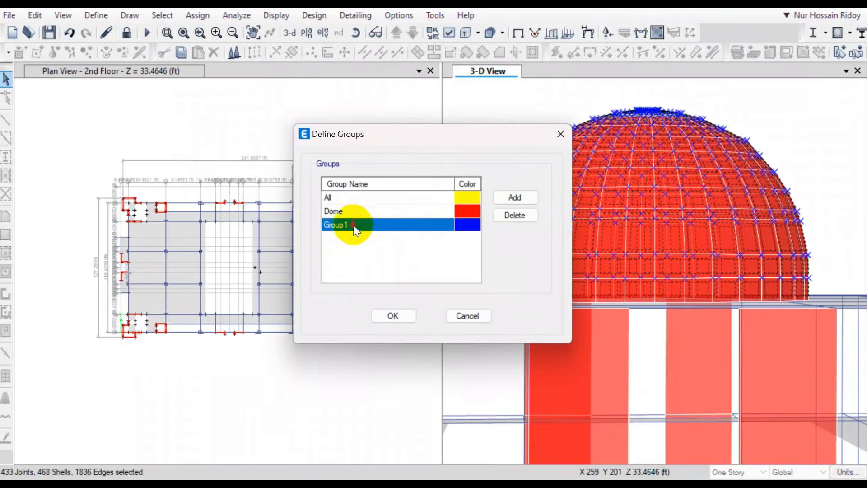
left_click(361, 224)
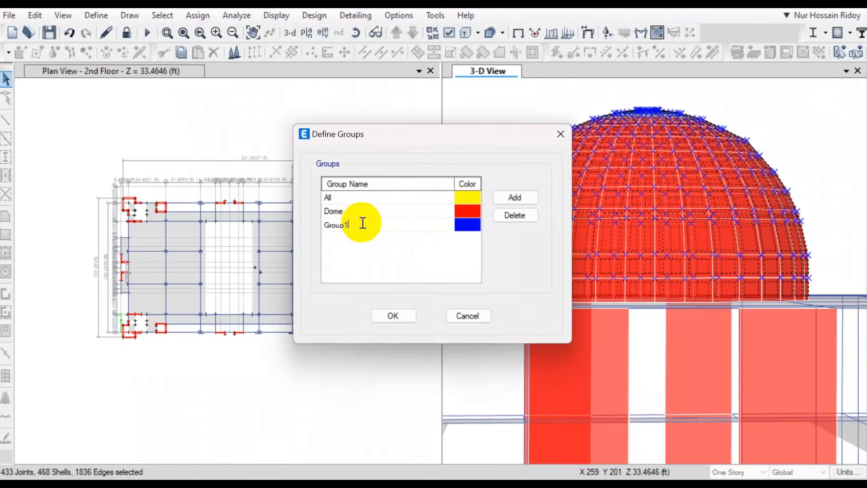
type("D")
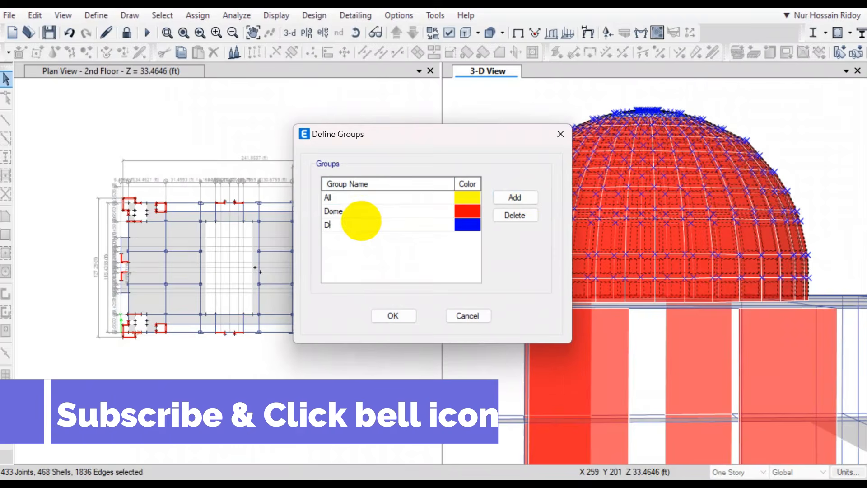
type("ome 2")
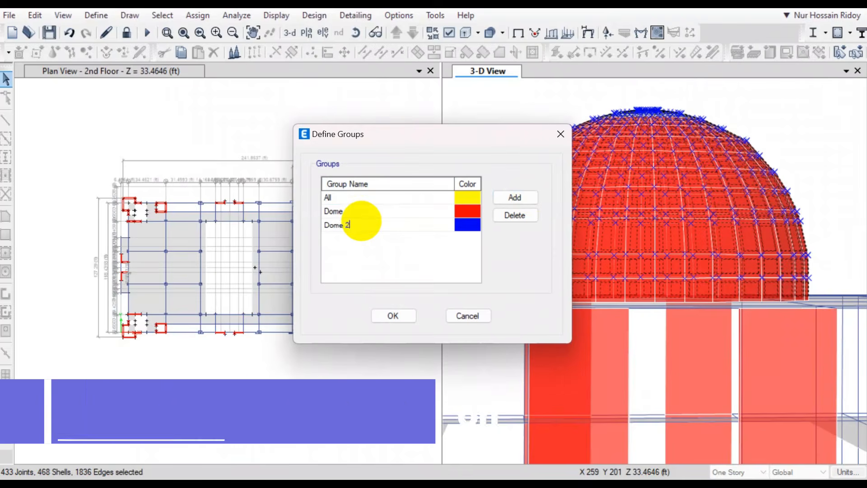
left_click(373, 315)
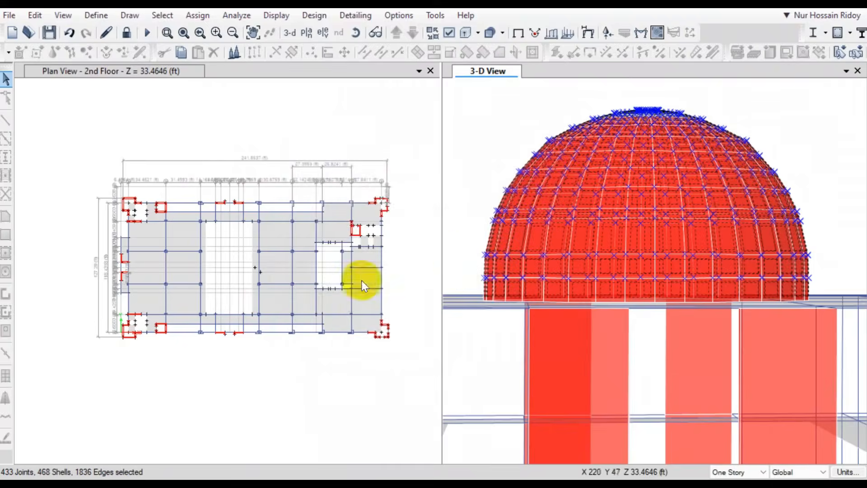
- Choose the Dome 2 group with the Add to Group option for the selected dome objects, and close the assignment without applying it
left_click(197, 15)
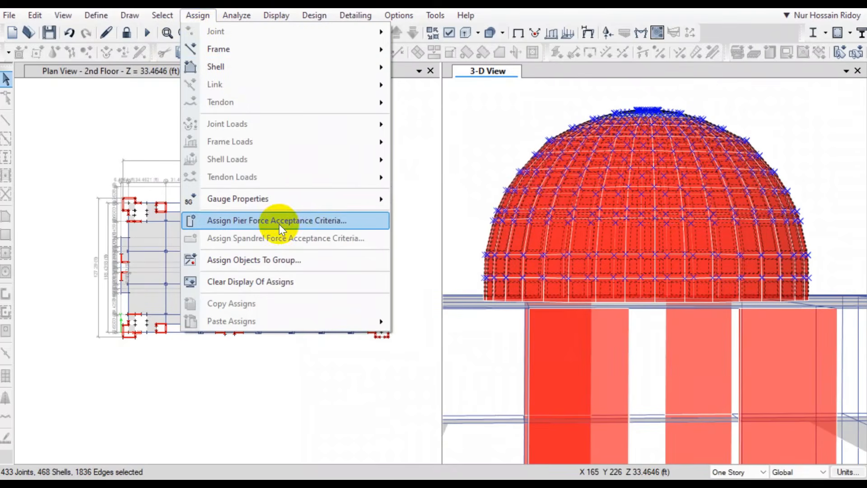
left_click(286, 260)
left_click(388, 116)
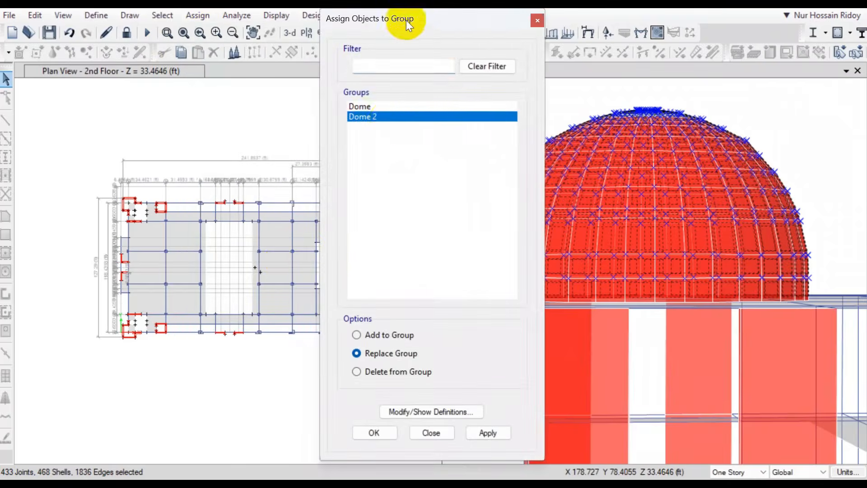
left_click_drag(405, 21, 266, 8)
left_click(249, 324)
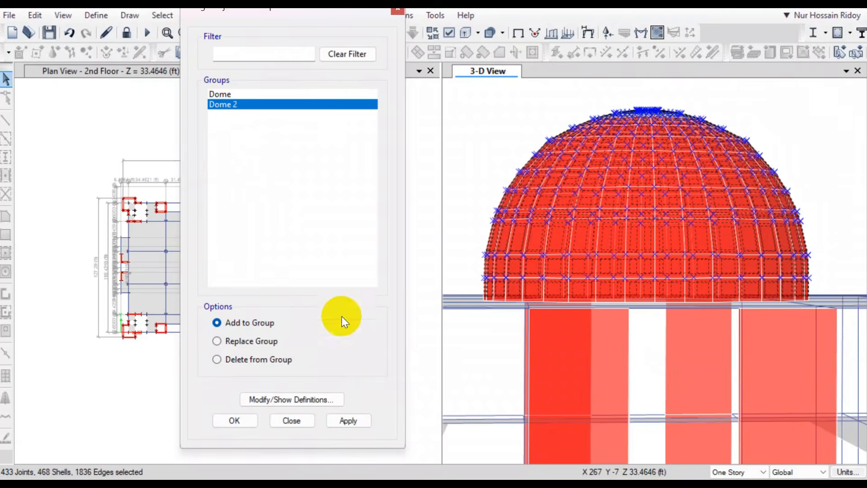
left_click(306, 421)
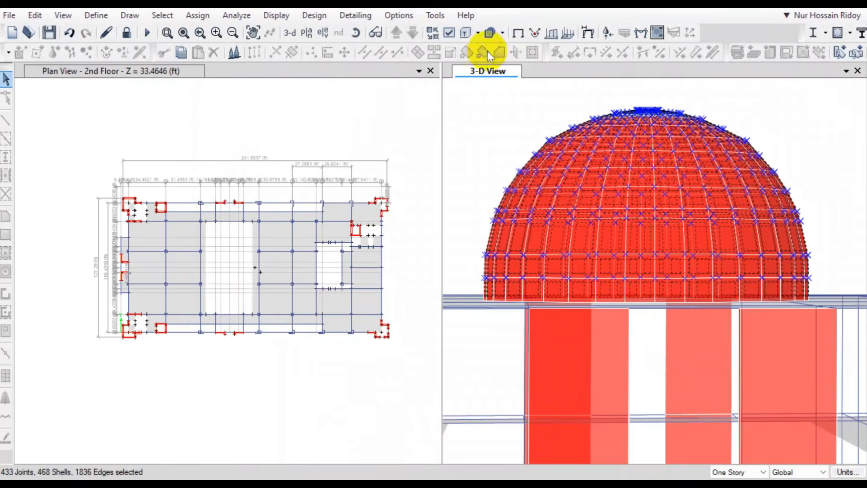
- Restore the whole-building 3-D view, and start a new concrete shell design request named "Dome design"
left_click(291, 33)
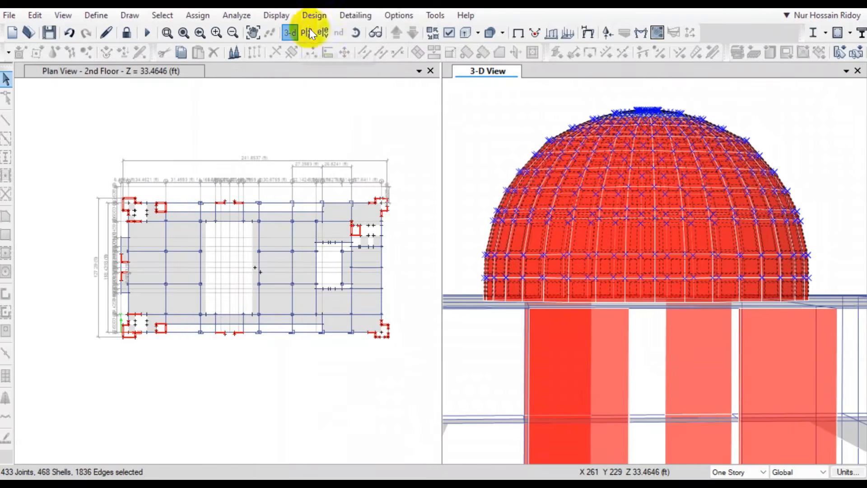
left_click(600, 228)
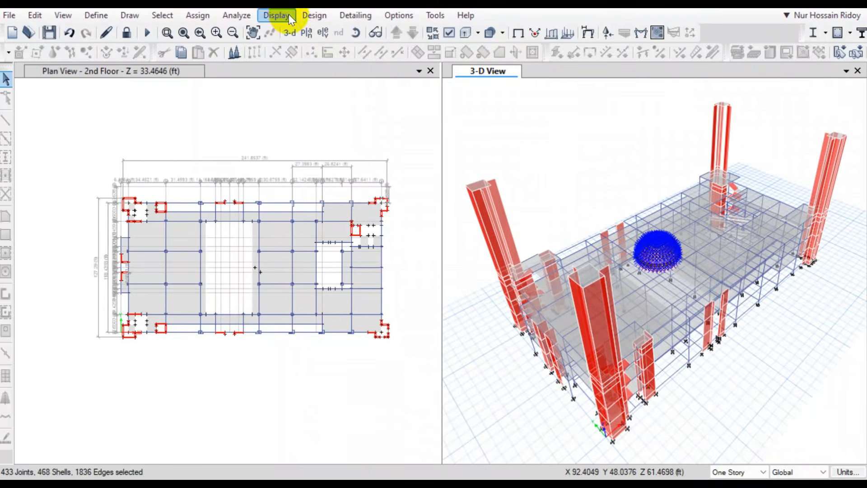
left_click(312, 14)
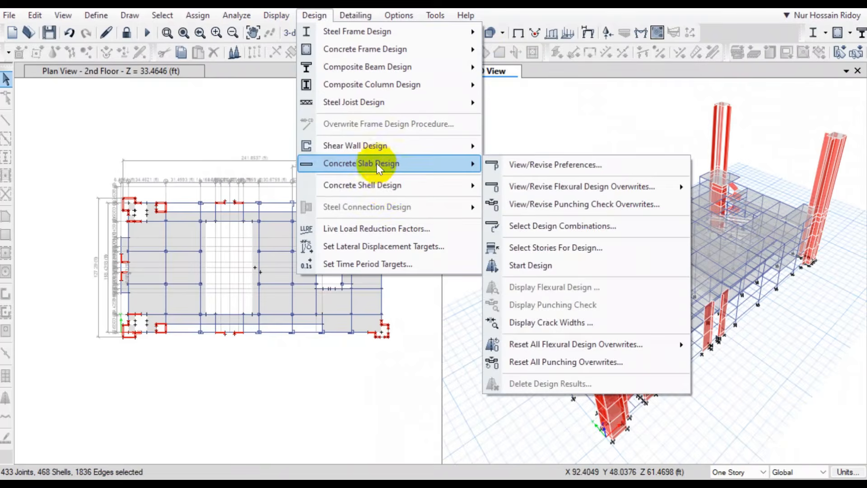
mouse_move(377, 186)
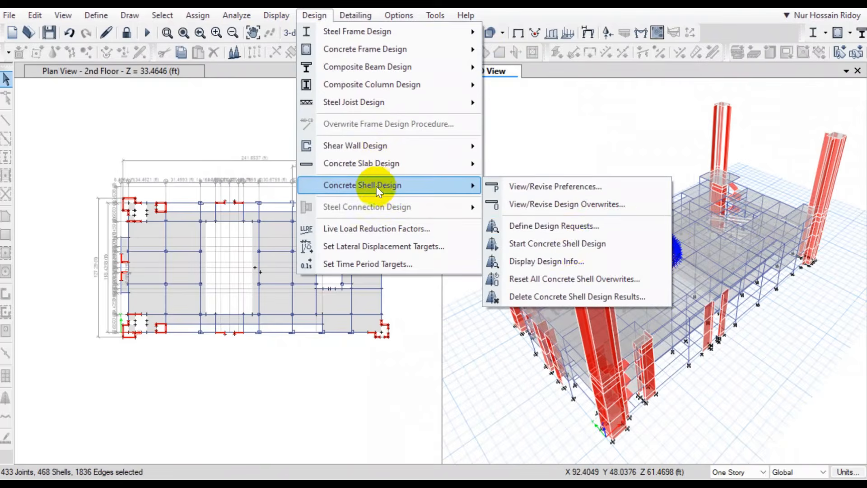
left_click(565, 225)
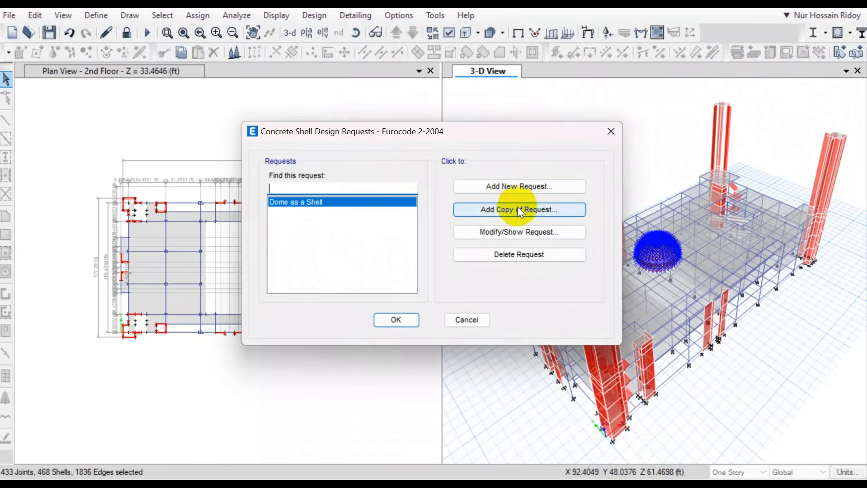
left_click(509, 185)
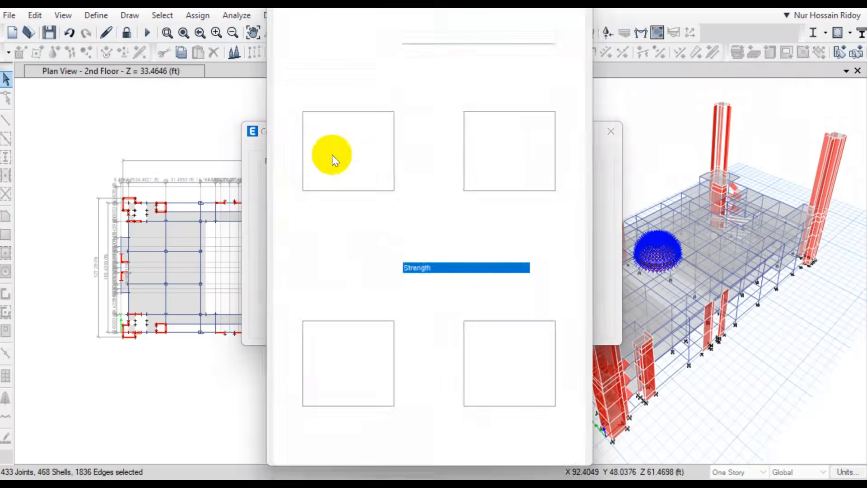
left_click(432, 32)
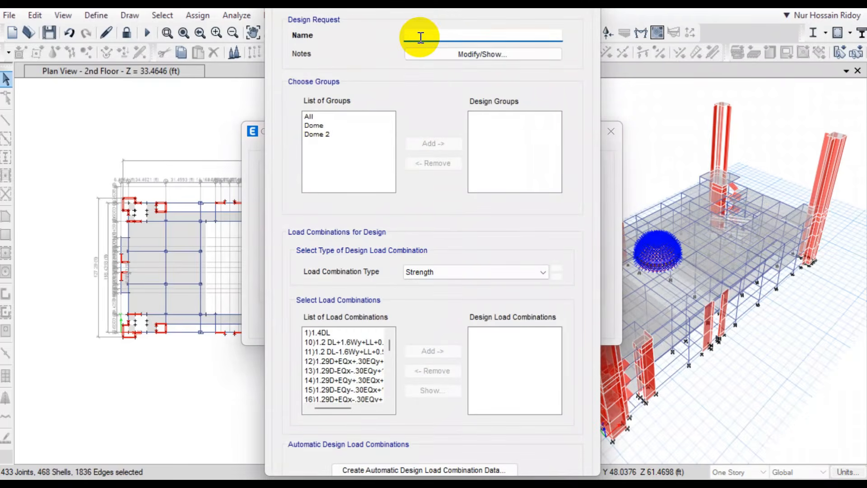
type("Dome design")
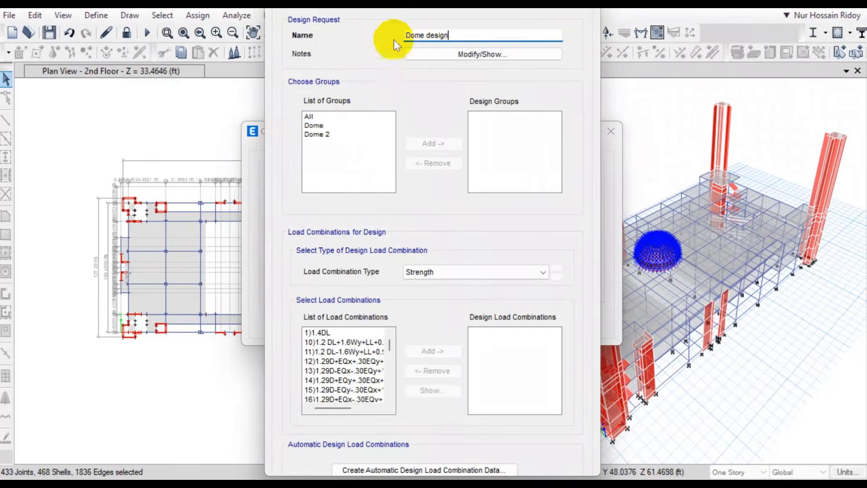
- Choose the Dome 2 group and the load combinations for the new shell design request, and discard the request
left_click(322, 134)
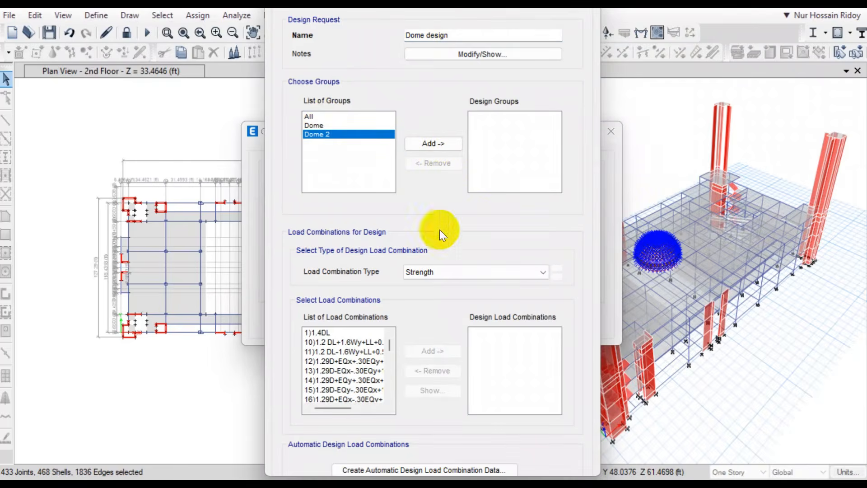
left_click(327, 333)
left_click_drag(327, 332, 340, 419)
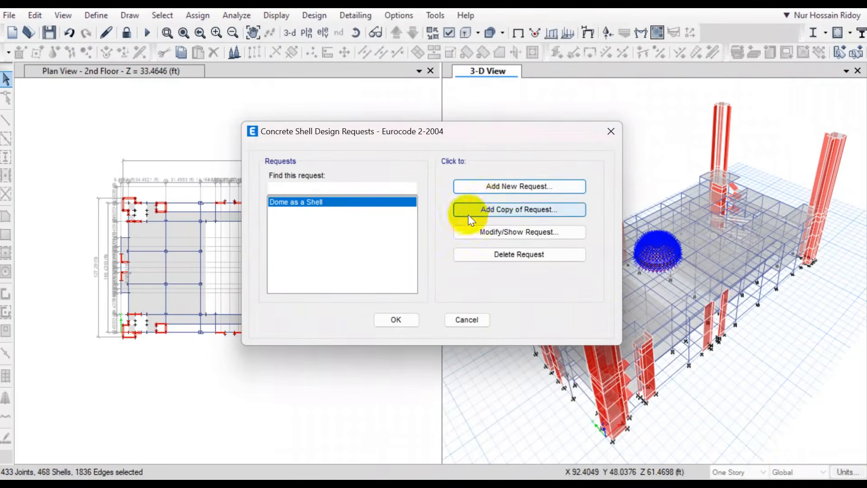
left_click(467, 320)
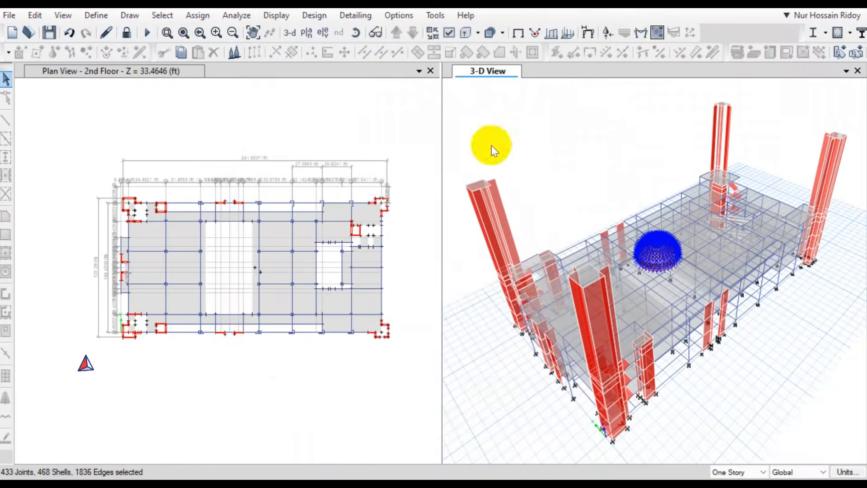
- Review the Eurocode 2-2004 concrete shell design preferences and close them without changing anything
left_click(302, 18)
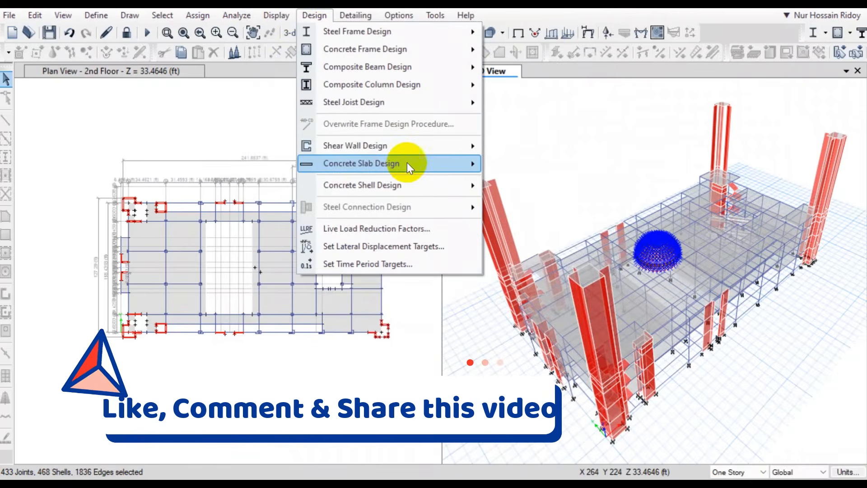
mouse_move(407, 164)
mouse_move(418, 186)
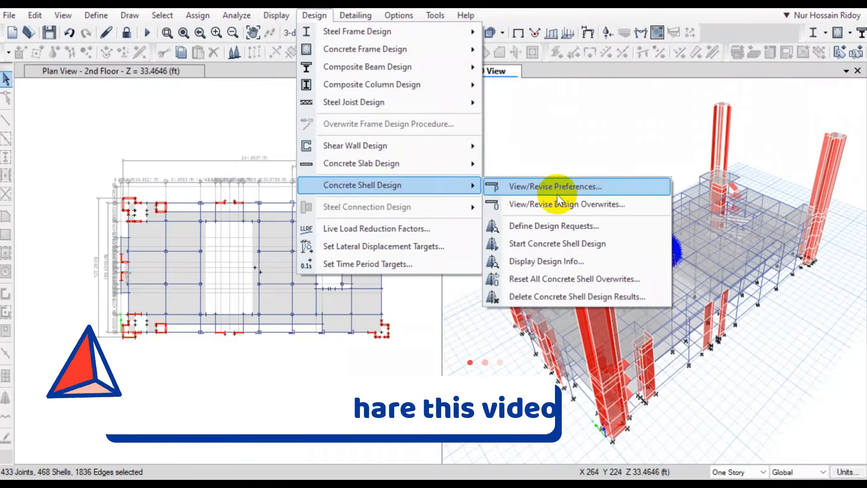
left_click(558, 194)
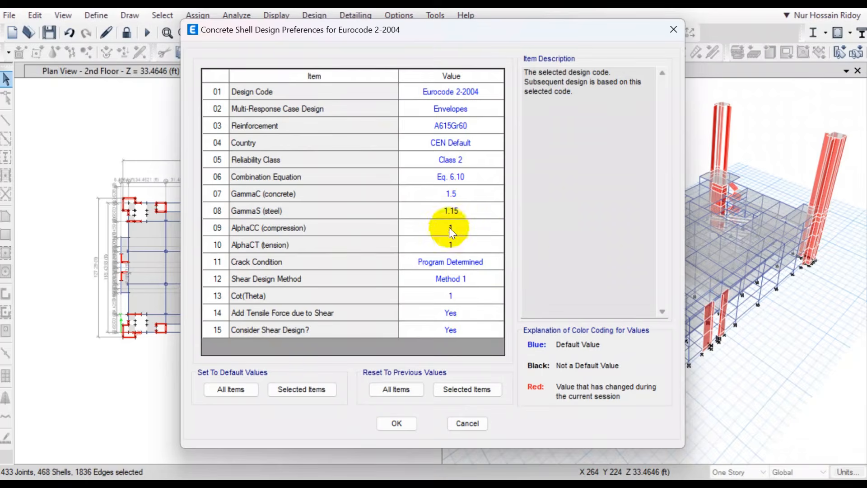
left_click(396, 423)
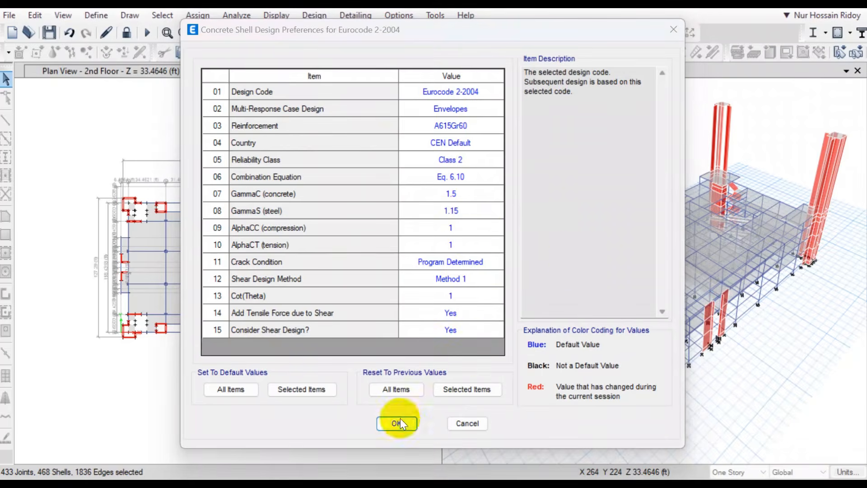
left_click(538, 289)
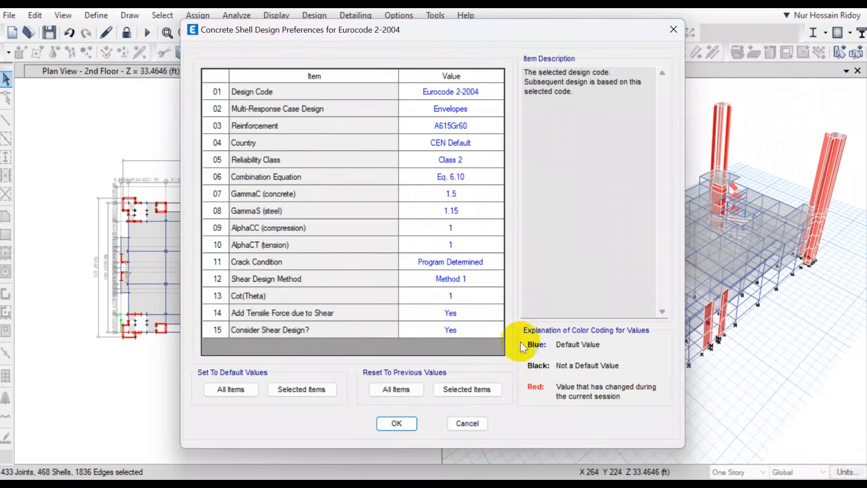
left_click(468, 422)
- Review the concrete shell design overwrites for the selected dome, including the Current Design Section choices, and cancel them
left_click(324, 14)
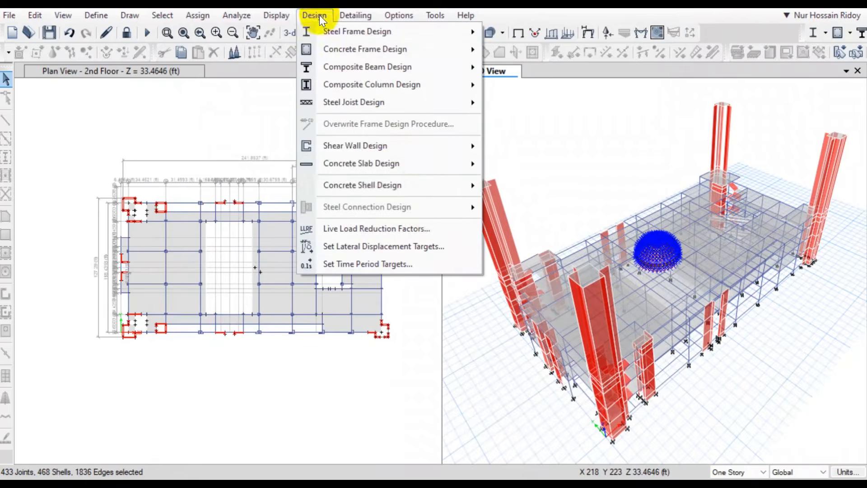
mouse_move(421, 184)
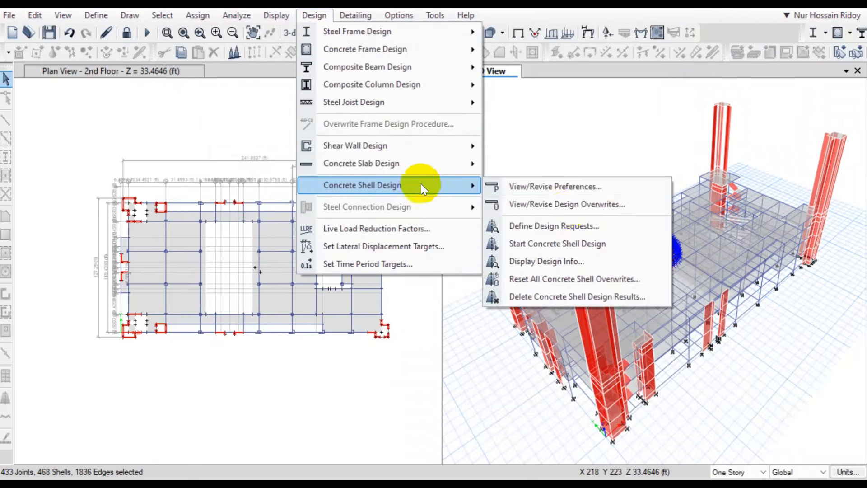
left_click(560, 203)
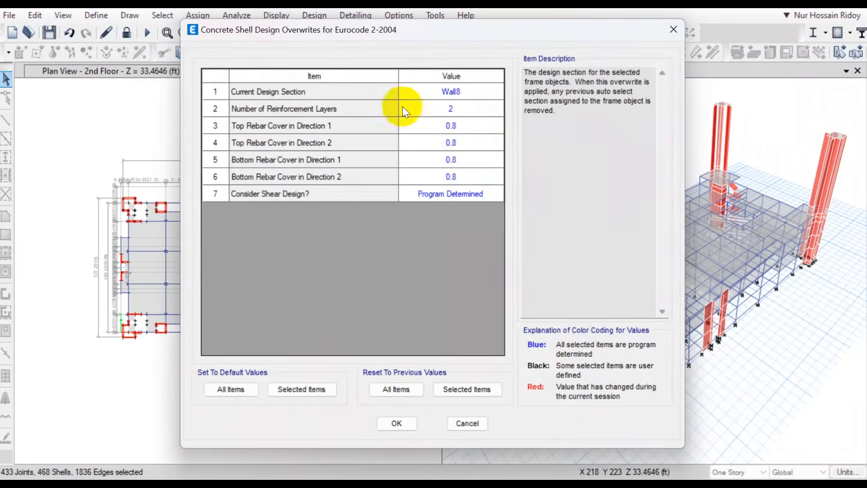
left_click(489, 90)
left_click(489, 91)
left_click(488, 91)
left_click(461, 91)
left_click(460, 90)
left_click(498, 91)
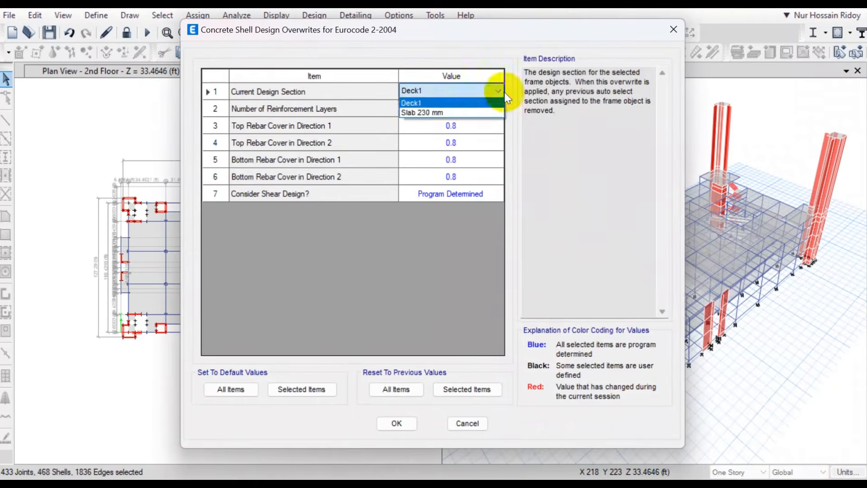
left_click(466, 422)
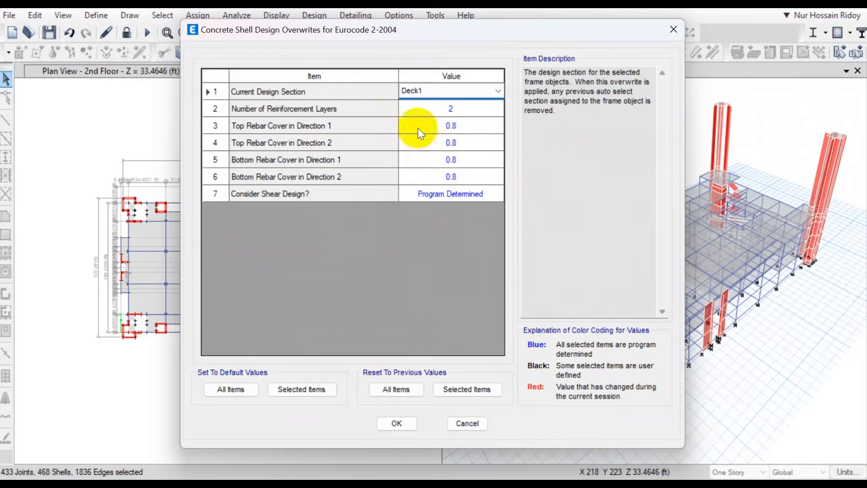
left_click(468, 424)
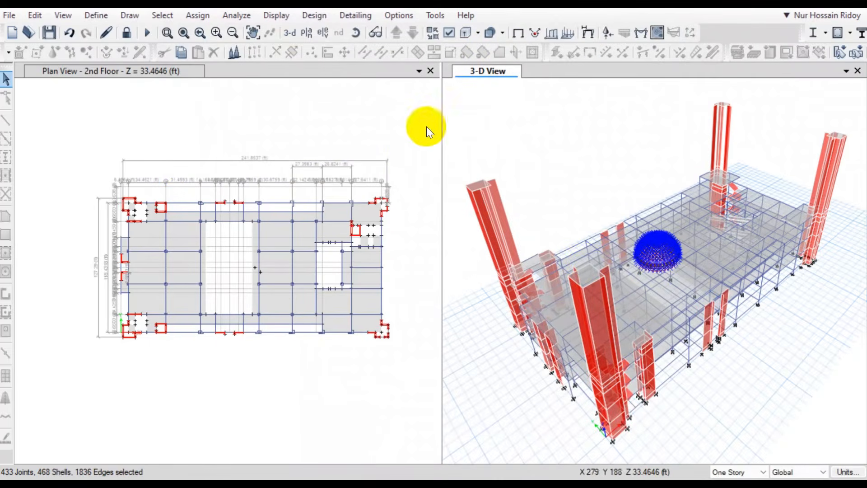
- Run the concrete shell design and clear the object selection on the dome
left_click(312, 18)
mouse_move(472, 186)
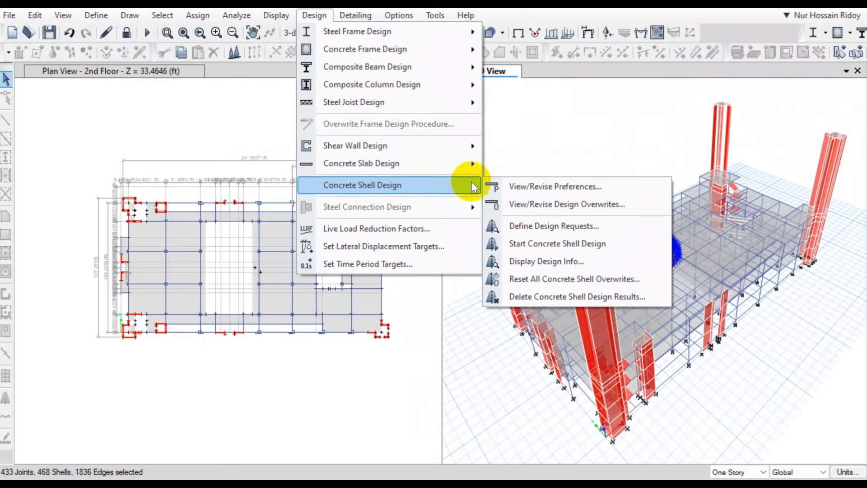
left_click(602, 247)
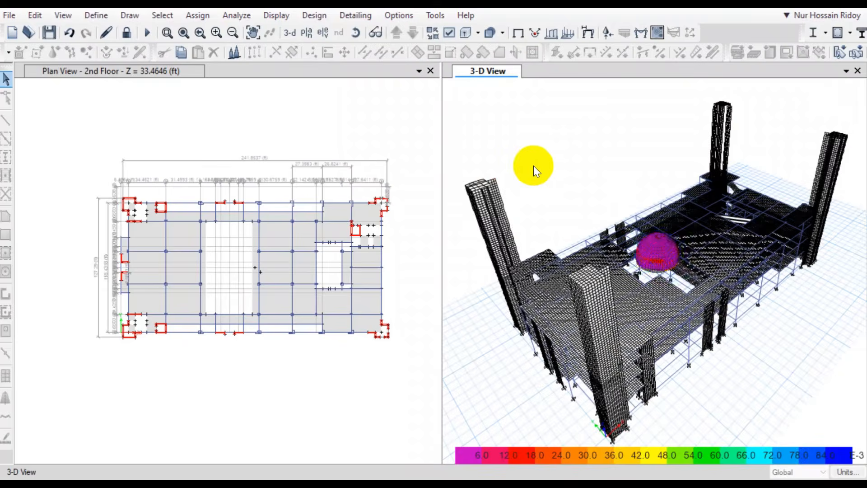
scroll(682, 256, "up", 5)
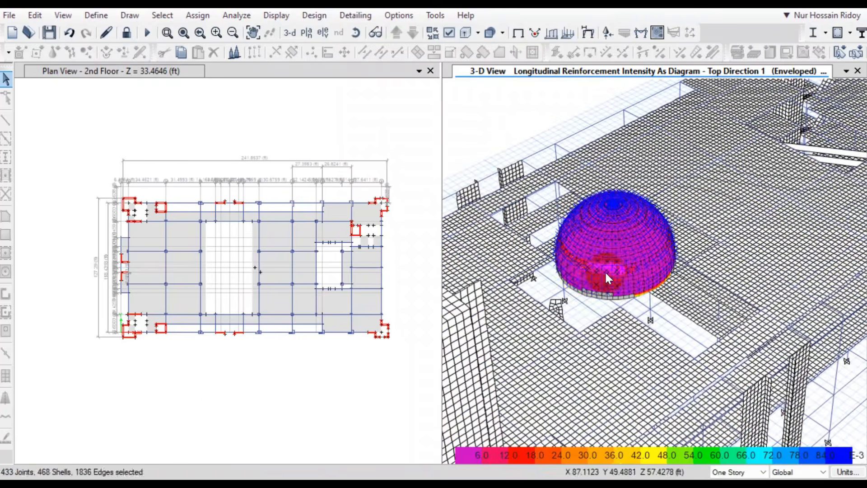
key("ctrl+q")
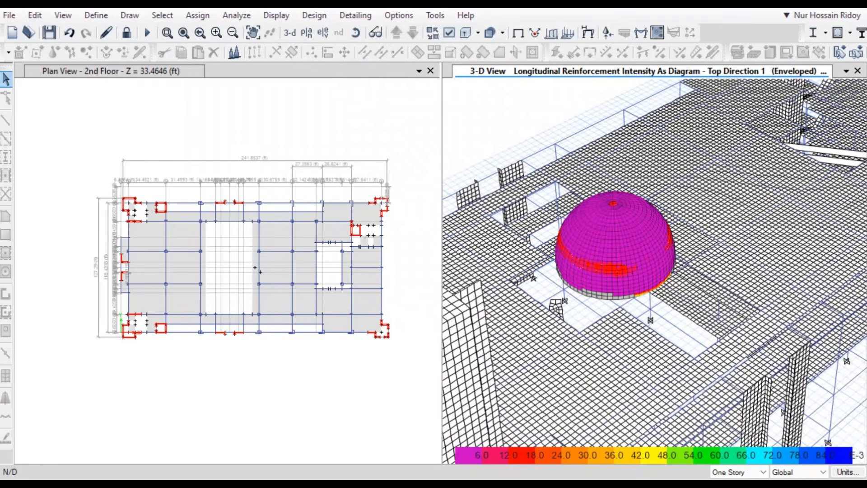
- Open the concrete shell design display settings and examine the dome's As reinforcement intensity for the top face in Direction 1
left_click(289, 13)
mouse_move(310, 14)
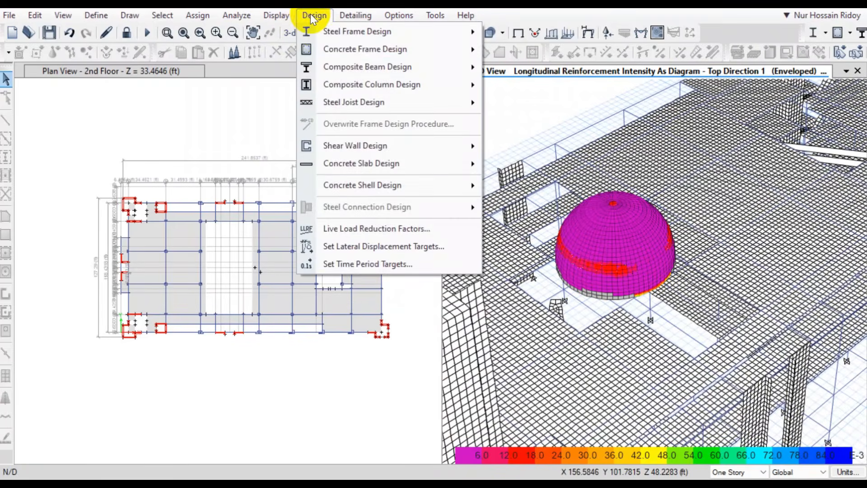
mouse_move(421, 185)
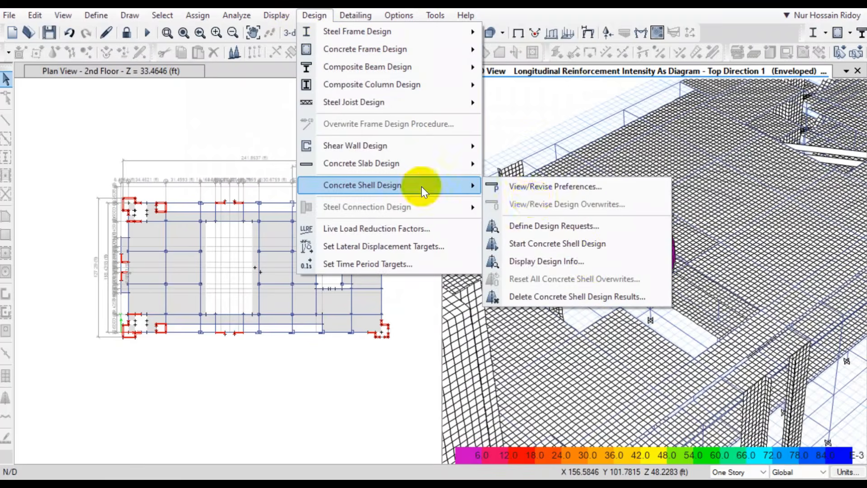
left_click(590, 262)
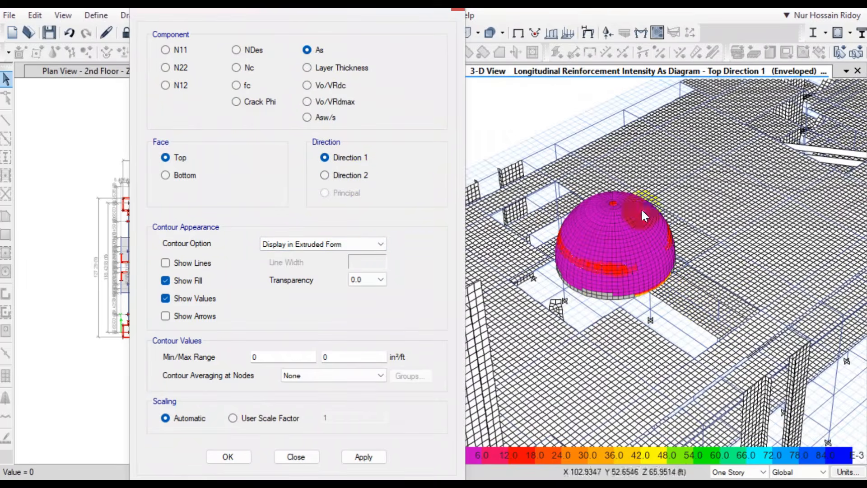
scroll(590, 265, "up", 5)
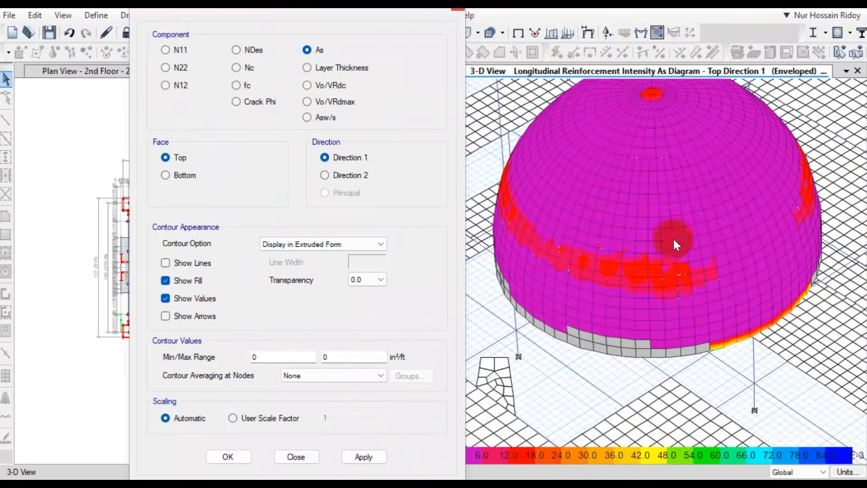
left_click(656, 282)
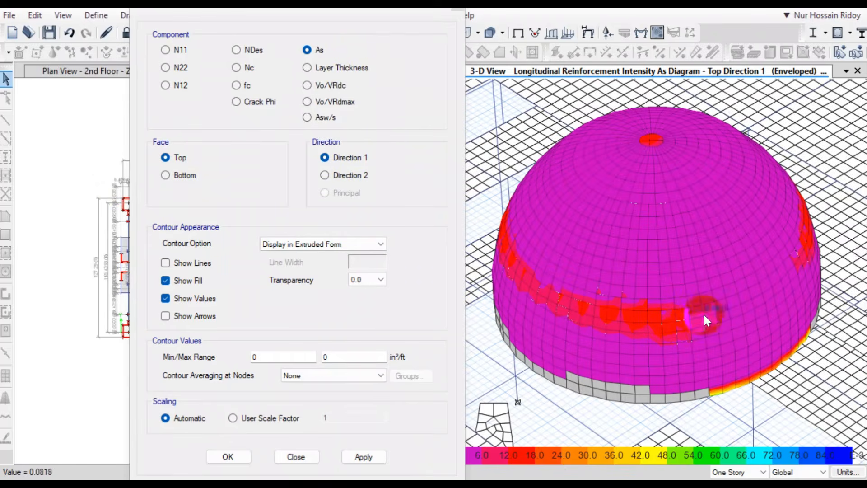
- Display the dome's As reinforcement contours in Direction 2, first for the top face and again for the bottom face
left_click(344, 176)
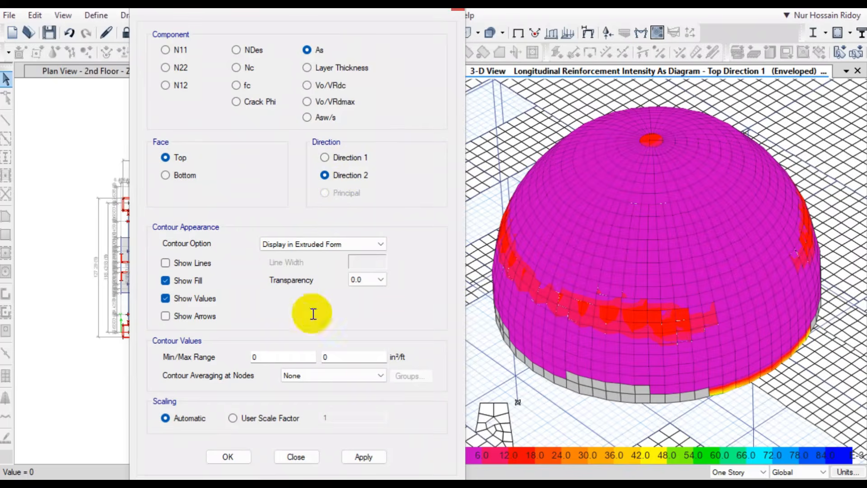
left_click(381, 456)
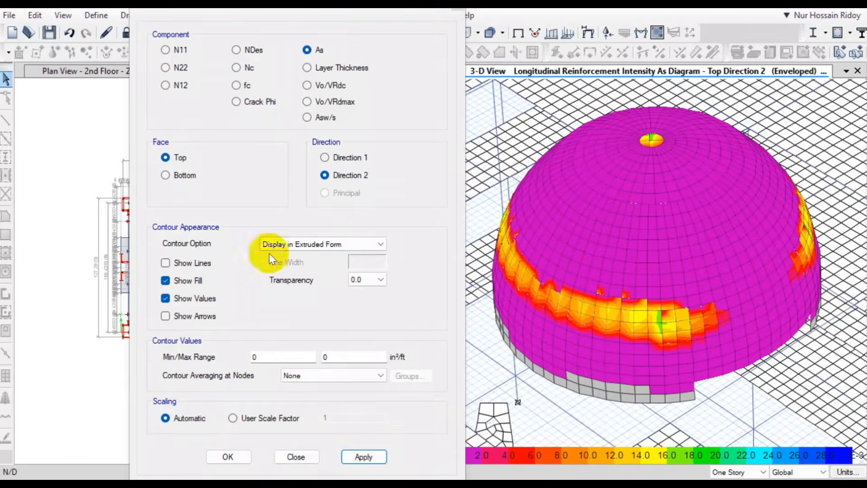
left_click(166, 175)
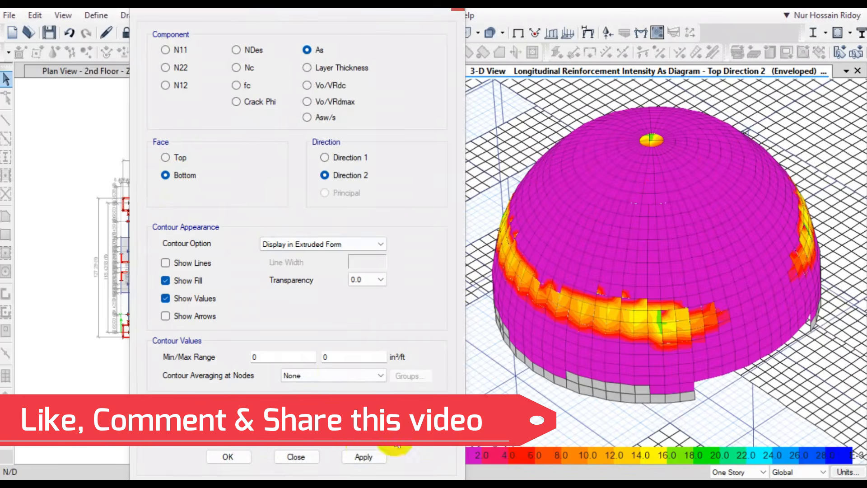
left_click(363, 457)
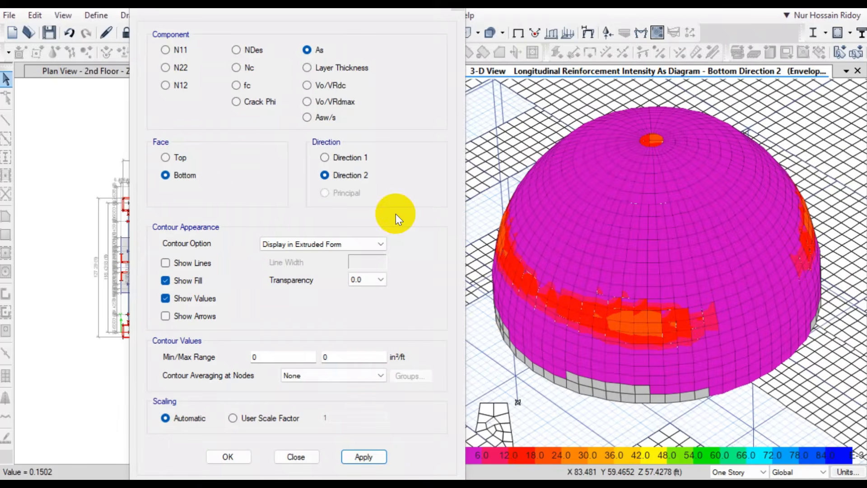
- Display the dome's bottom-face As reinforcement contours in Direction 1, and close the display settings
left_click(337, 156)
left_click(364, 457)
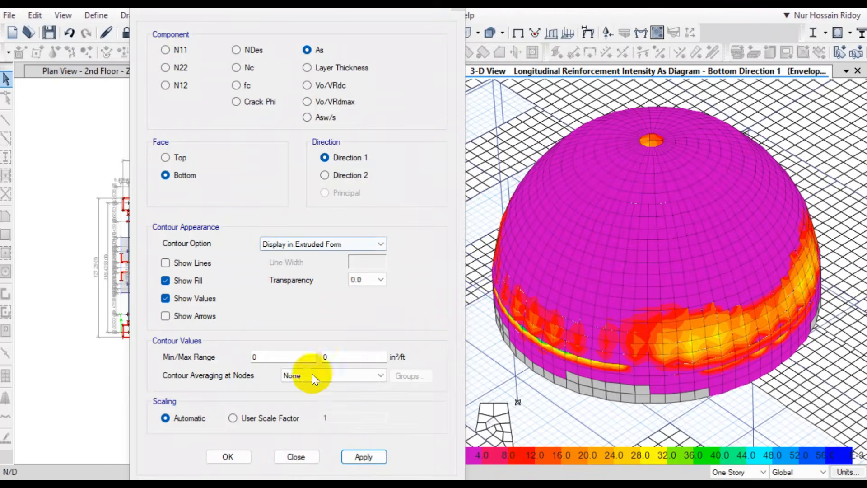
left_click(296, 457)
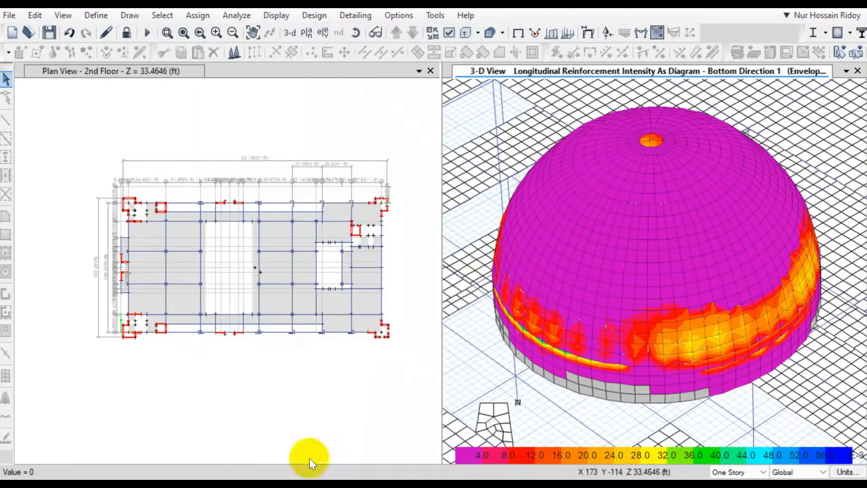
scroll(596, 244, "down", 3)
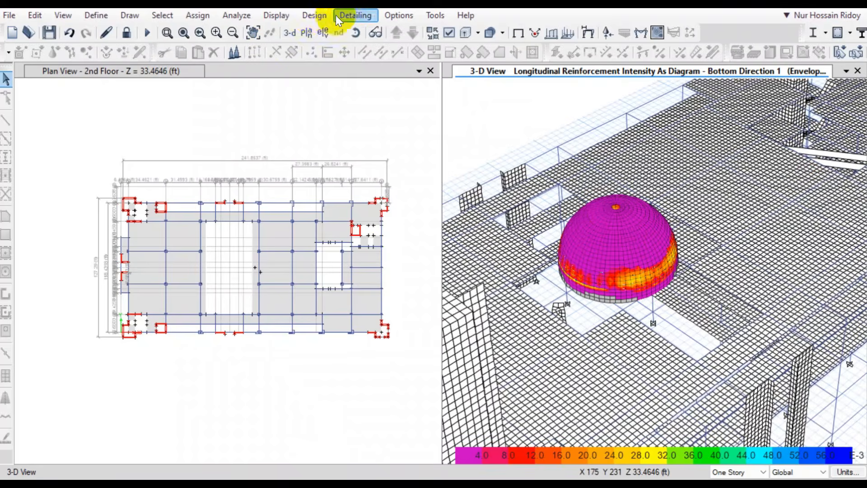
left_click(313, 15)
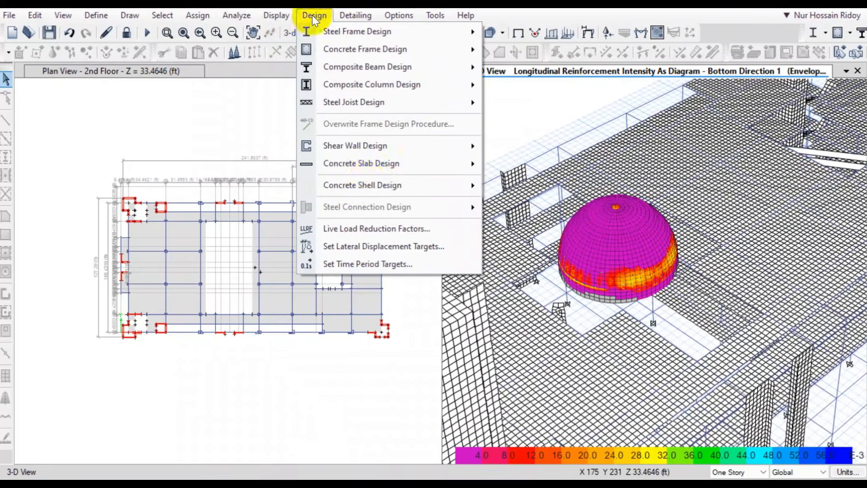
mouse_move(364, 186)
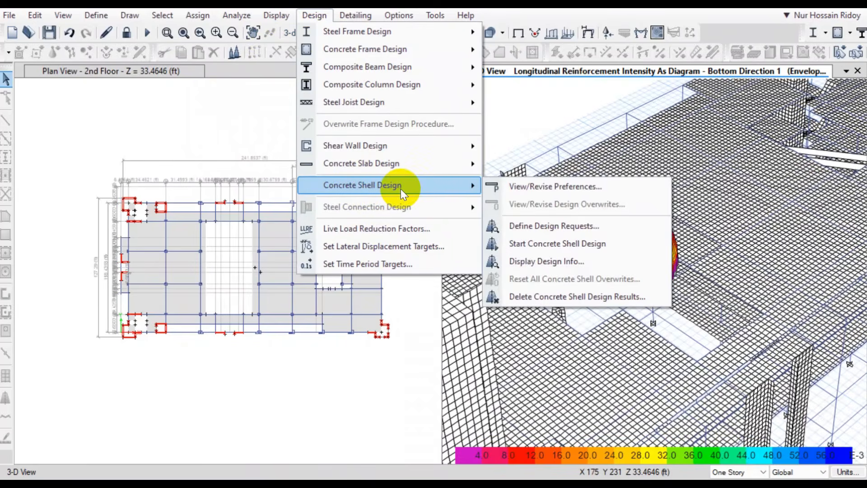
left_click(324, 15)
left_click(323, 14)
left_click(321, 14)
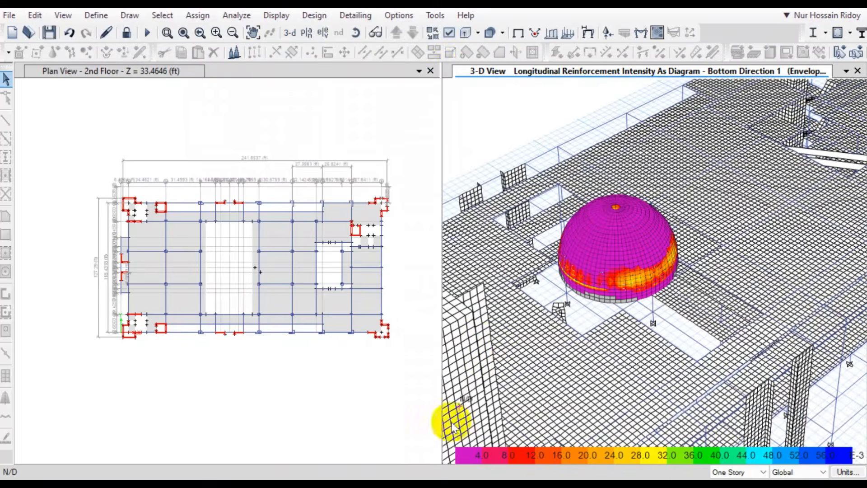
- Switch to the PowerPoint presentation to show the slide listing the new ETABS features
key("super")
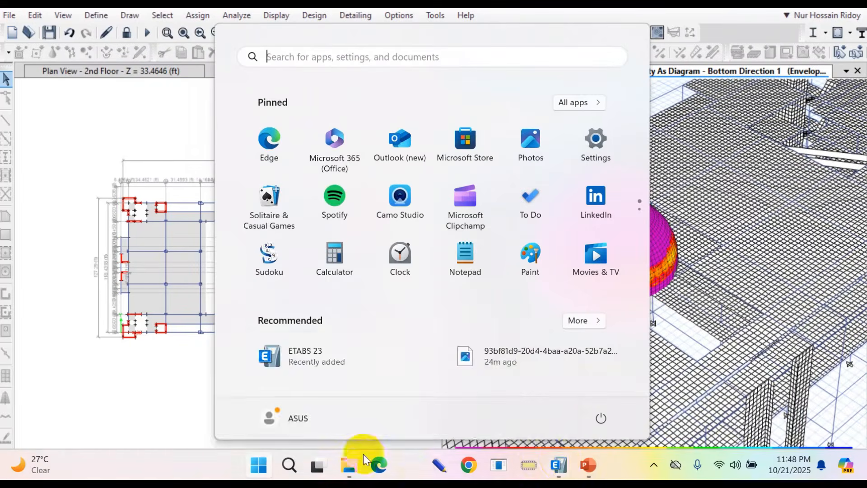
left_click(589, 465)
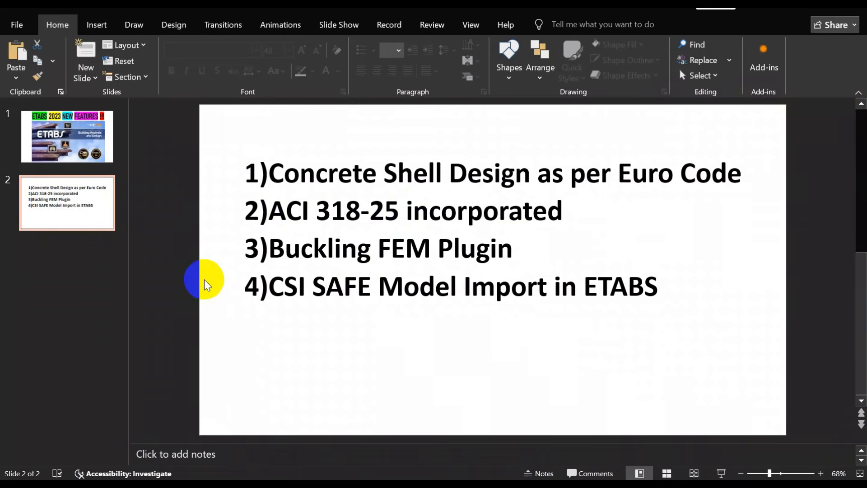
- Switch to the ETABS window holding the one-storey buckling frame model and view its full 1F plan
key("super")
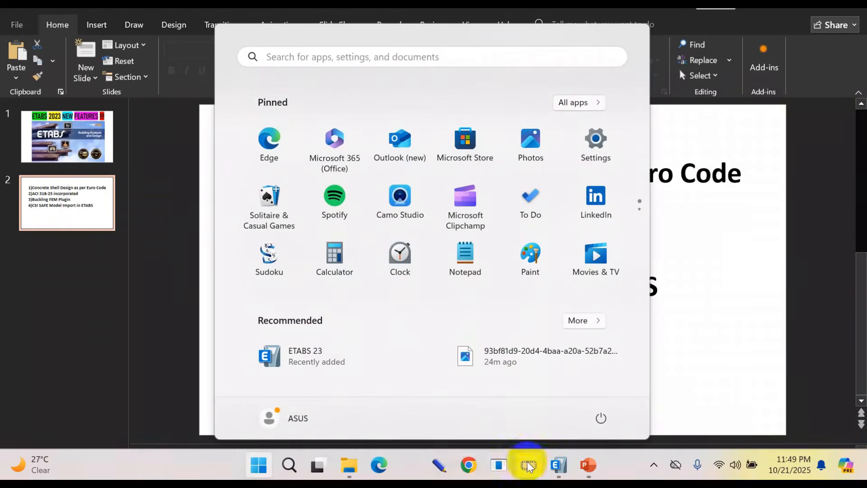
mouse_move(565, 472)
left_click(563, 411)
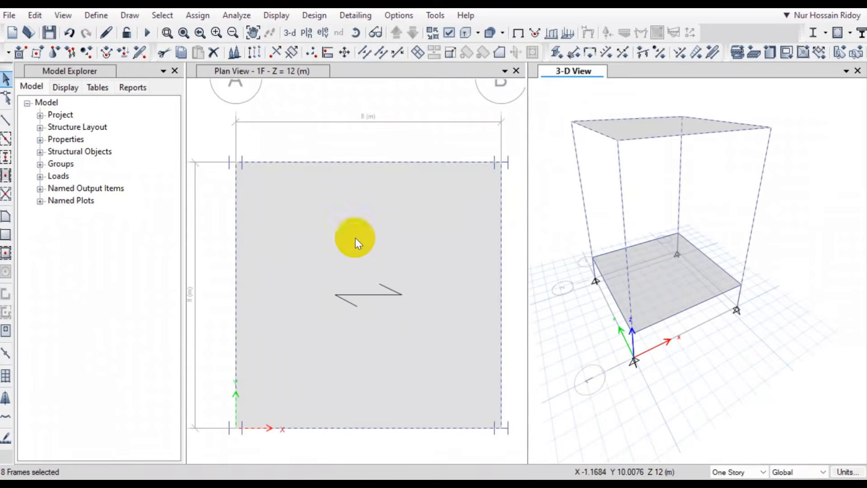
scroll(292, 188, "down", 2)
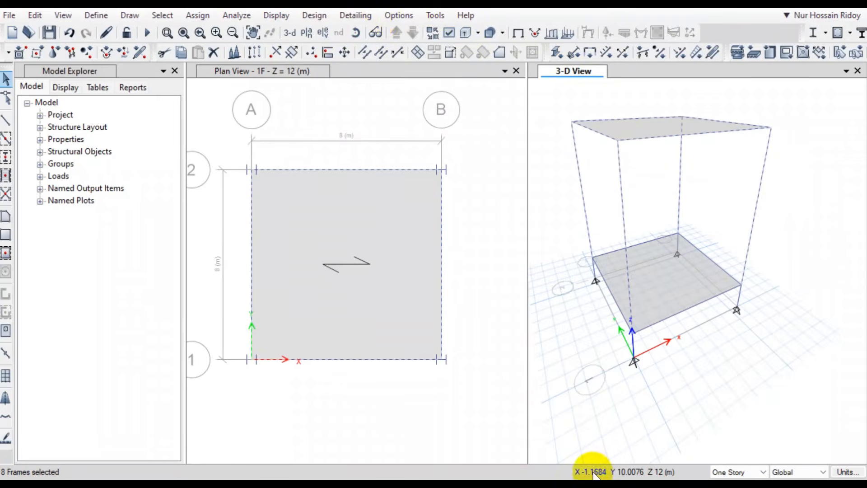
- Bring up the BucklingFEM v1.0 window for a brief look and return to the ETABS buckling frame model
key("super")
mouse_move(567, 462)
left_click(693, 408)
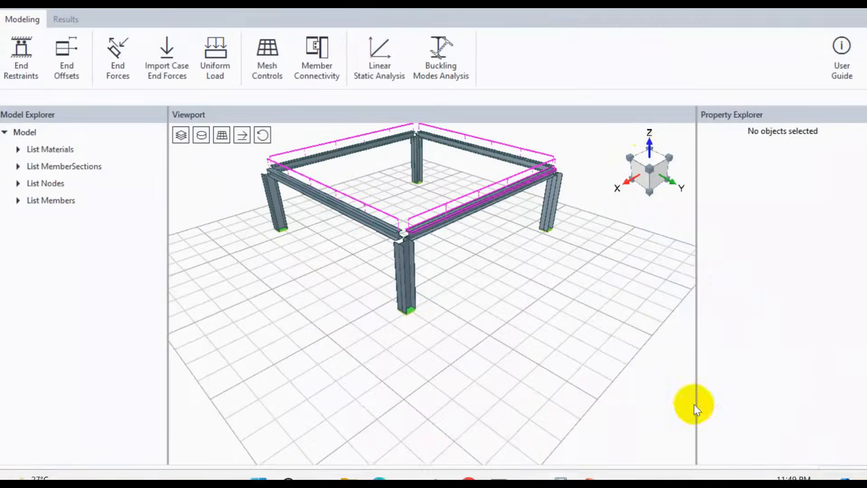
key("super")
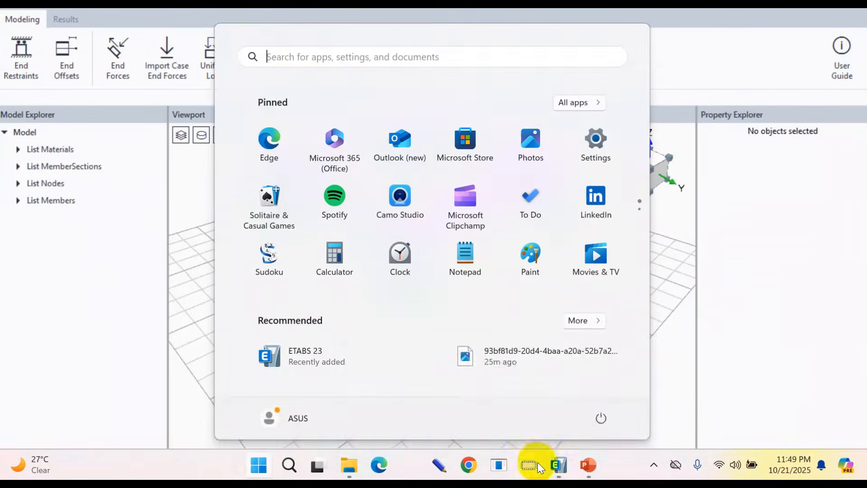
mouse_move(559, 464)
left_click(589, 413)
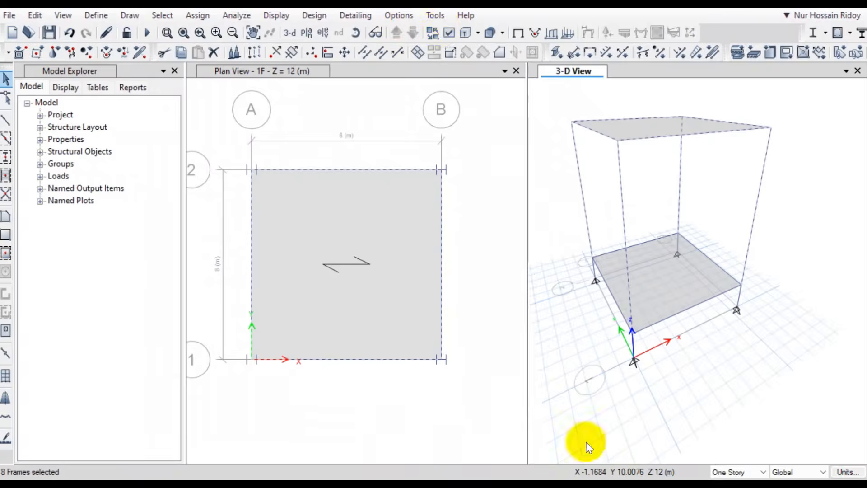
- Switch from the ETABS frame model to the BucklingFEM v1.0 plugin window
key("super")
mouse_move(570, 472)
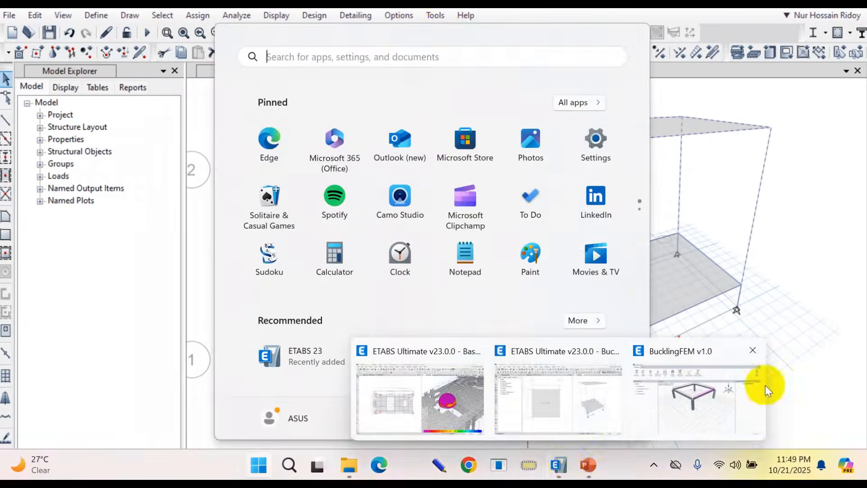
left_click(668, 396)
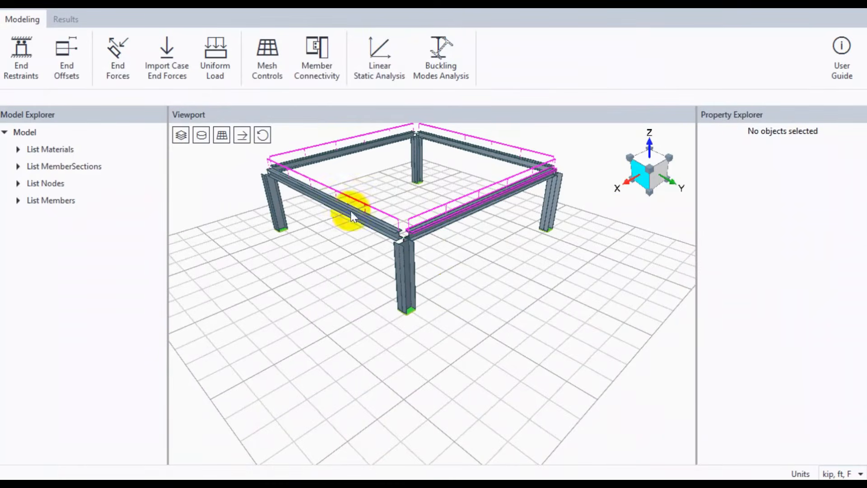
- Examine the imported steel frame with its beam loads and review the Uniform Load settings without changing them
scroll(456, 218, "down", 1)
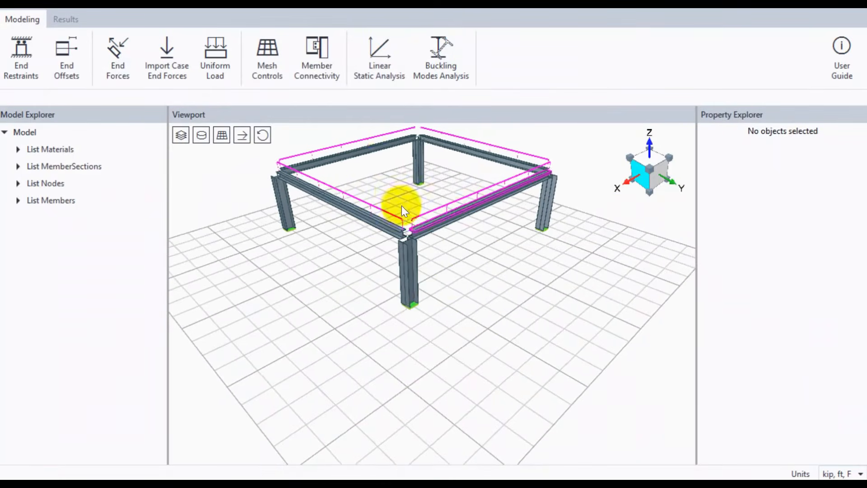
scroll(400, 211, "down", 2)
scroll(372, 137, "up", 4)
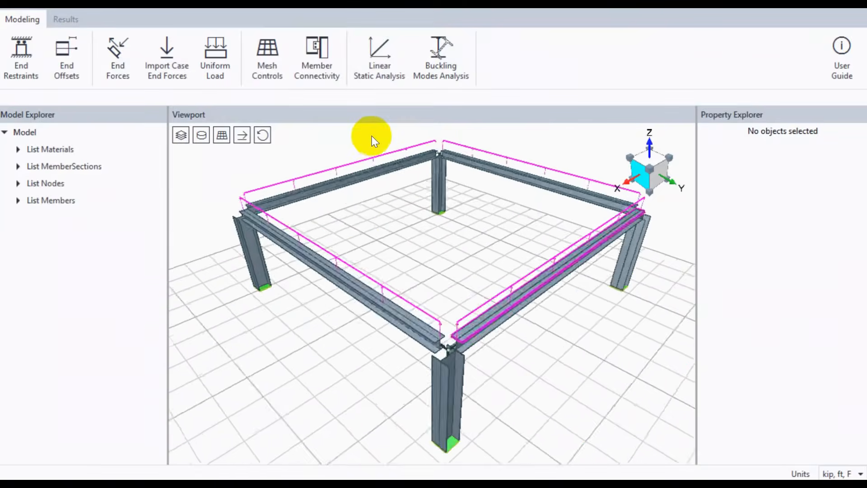
scroll(361, 252, "down", 1)
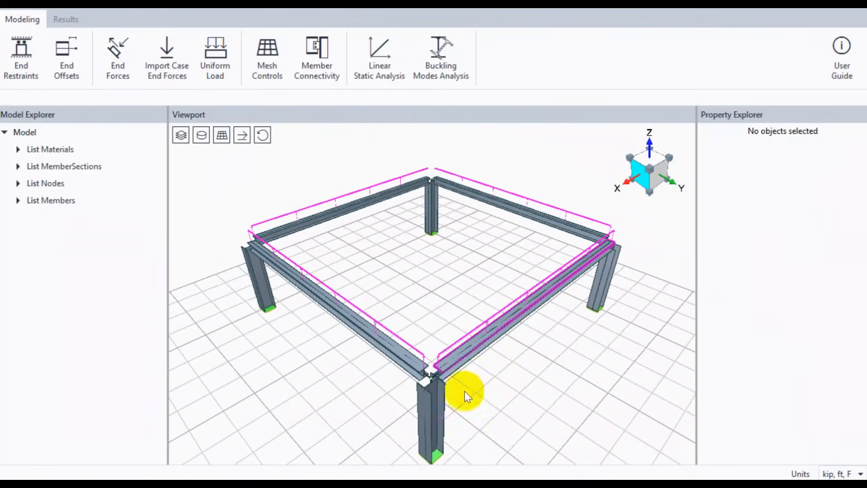
left_click(217, 62)
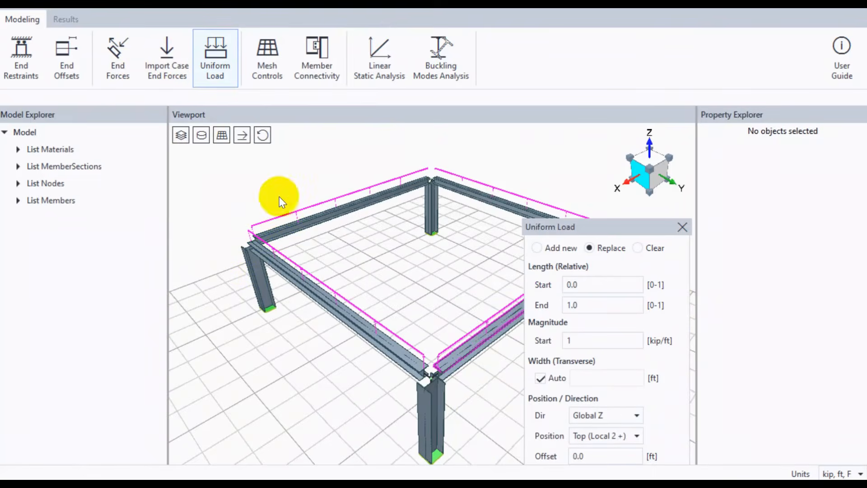
left_click(683, 227)
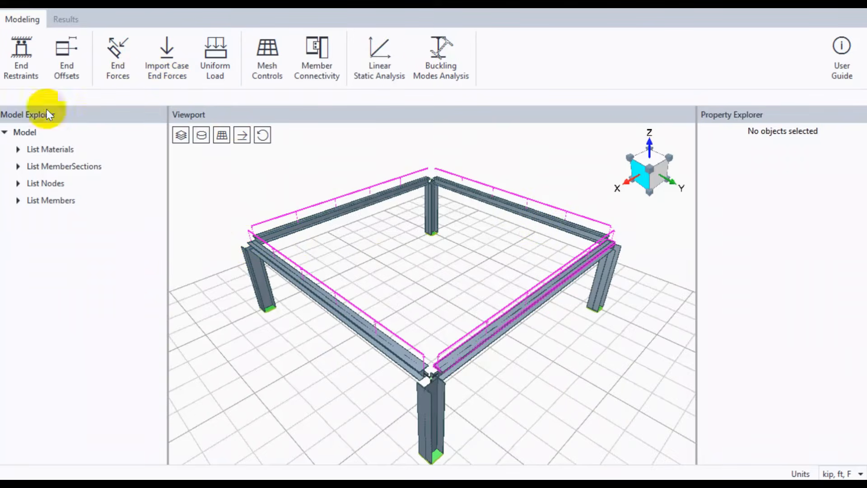
- Expand the model's materials, member sections, nodes and members lists to review their contents
left_click(29, 150)
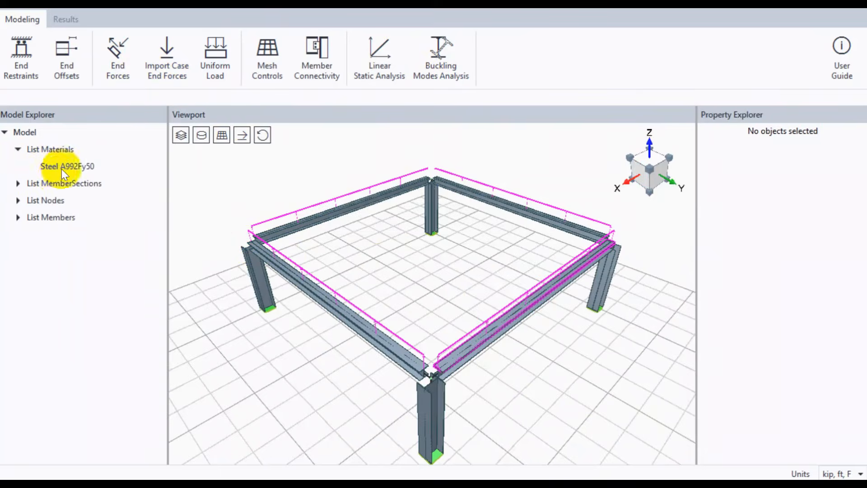
left_click(18, 183)
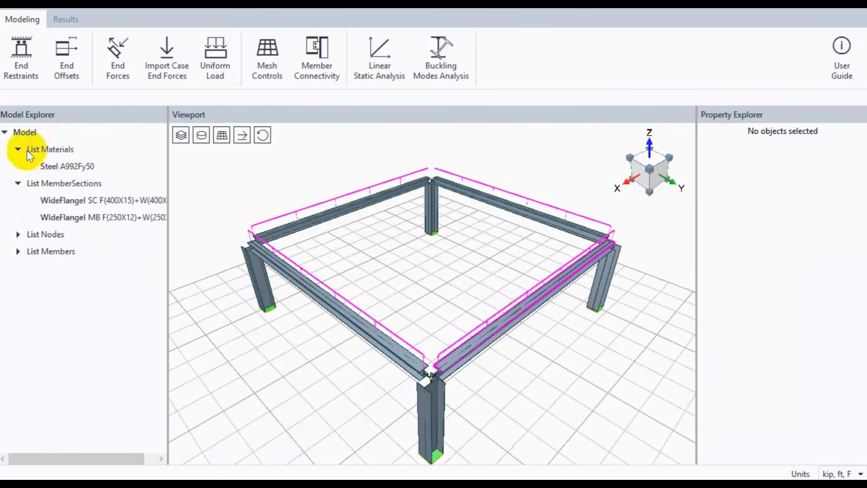
left_click(18, 234)
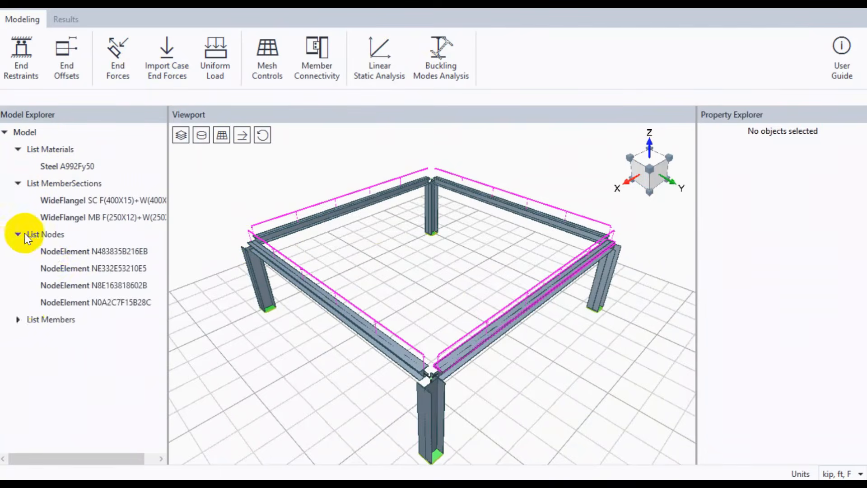
left_click(19, 319)
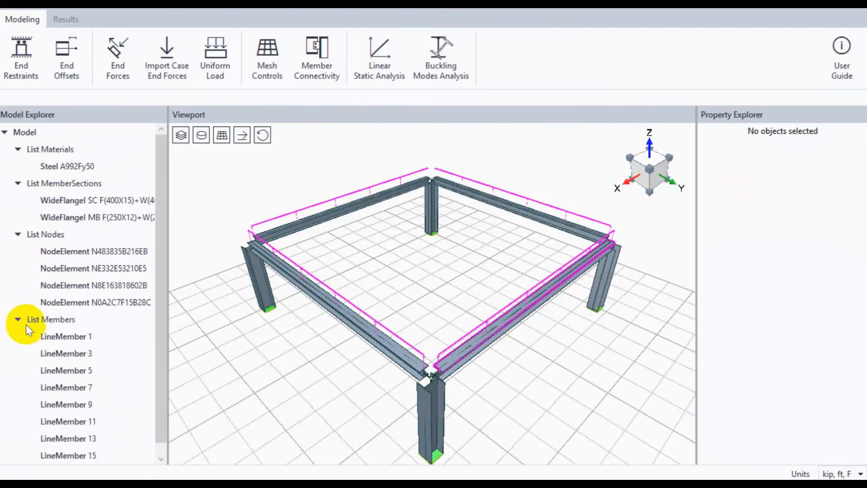
left_click(78, 338)
- Select the frame's beams and two of its columns to inspect their member properties, and clear the selection
left_click(313, 290)
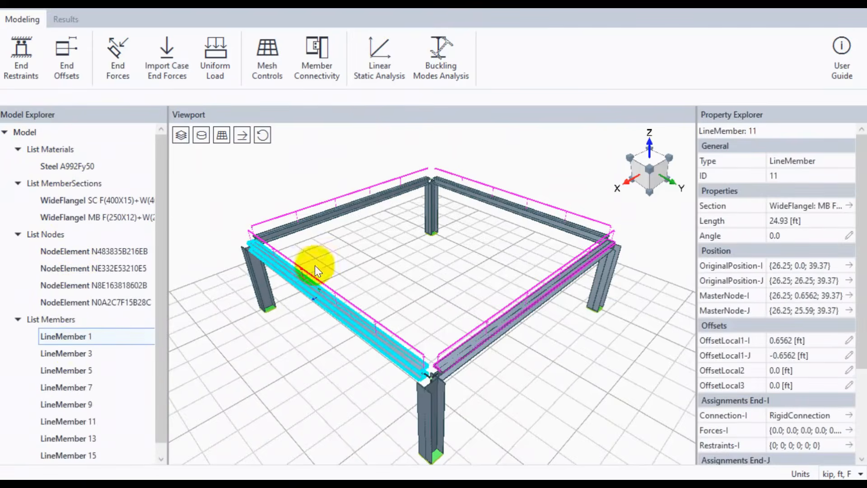
left_click(310, 225)
left_click(434, 205)
left_click(480, 196)
left_click(568, 272)
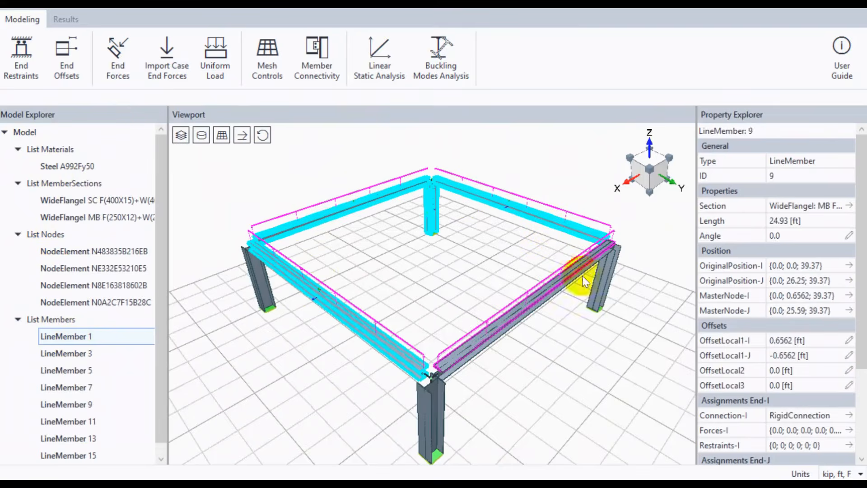
scroll(779, 276, "down", 5)
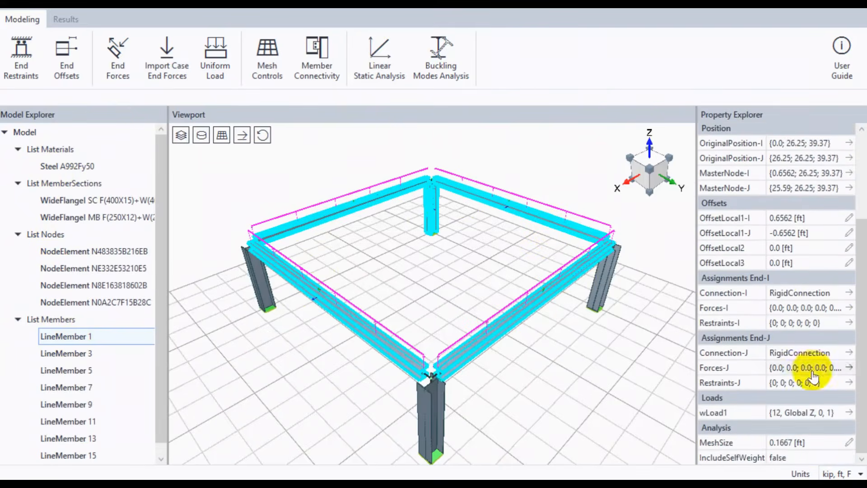
scroll(813, 345, "up", 5)
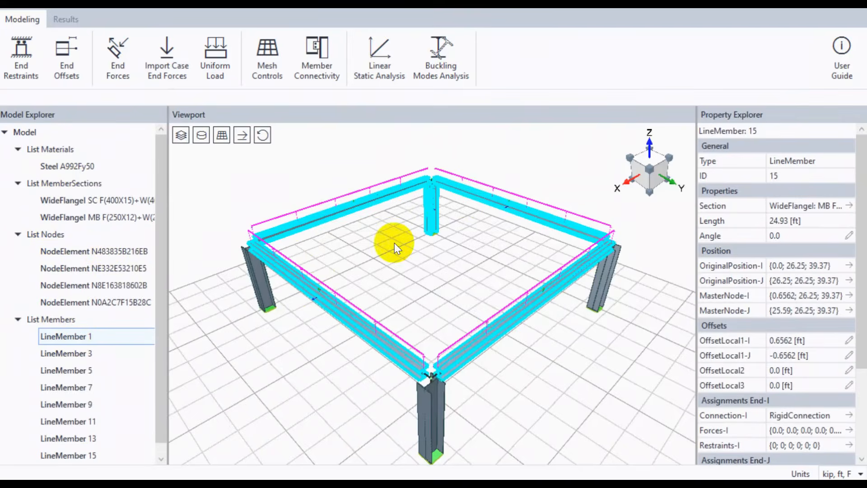
left_click(268, 305)
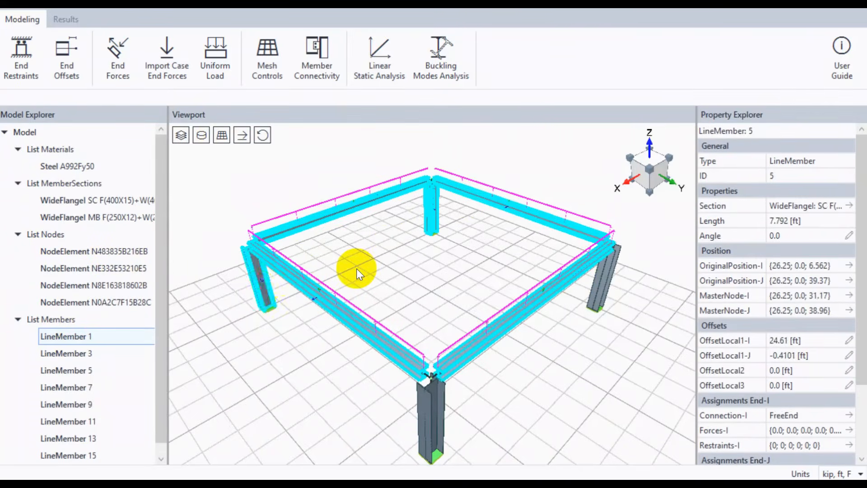
left_click(356, 268)
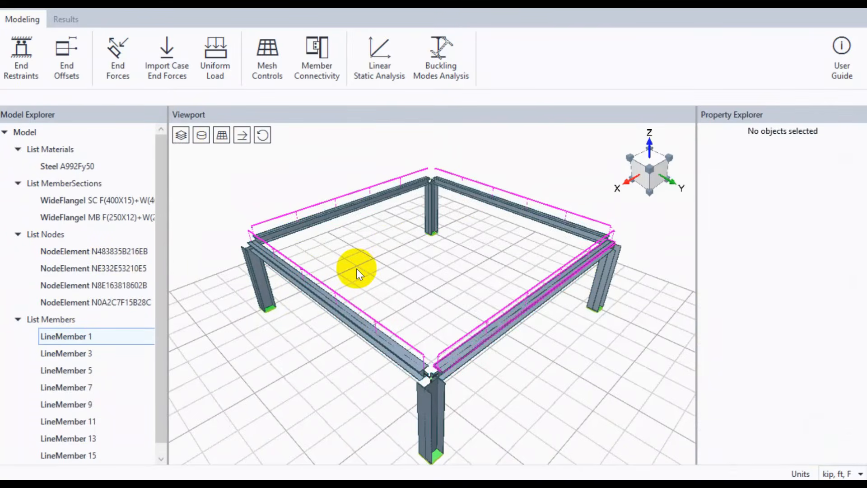
- Show the finite element mesh on the steel frame and examine the meshed beams, columns and corner joints
left_click(227, 141)
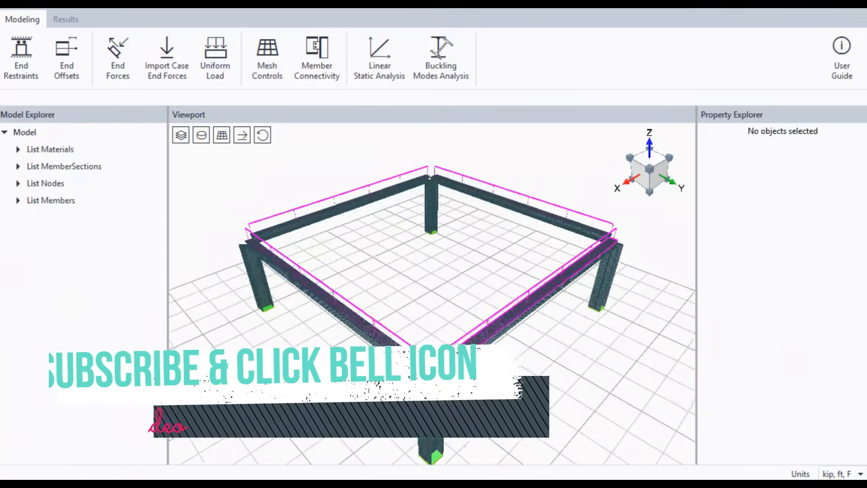
scroll(450, 384, "up", 3)
scroll(447, 380, "up", 2)
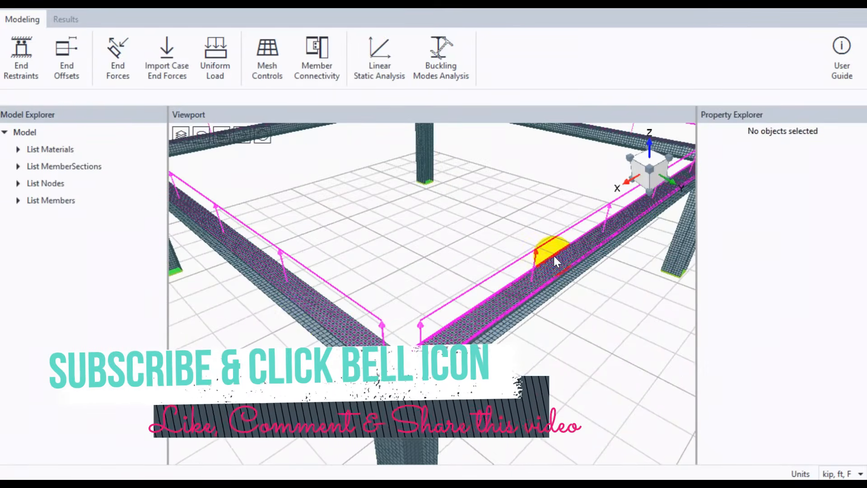
scroll(298, 320, "down", 5)
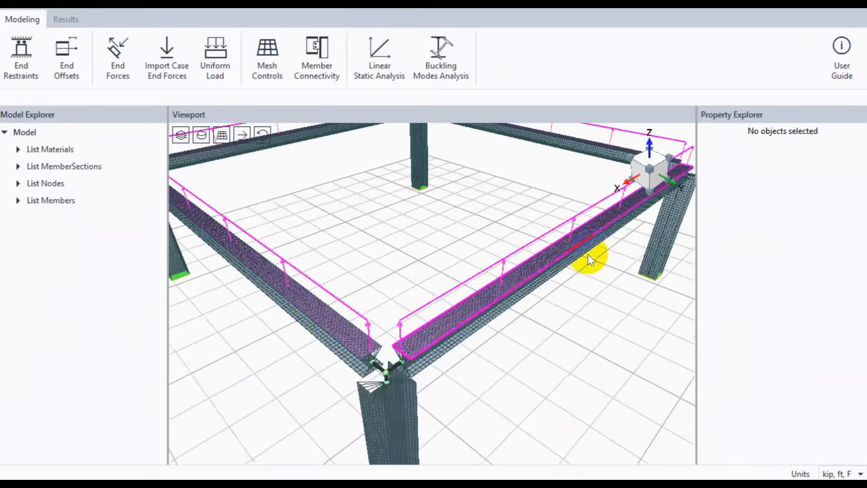
scroll(503, 258, "down", 2)
scroll(478, 238, "up", 5)
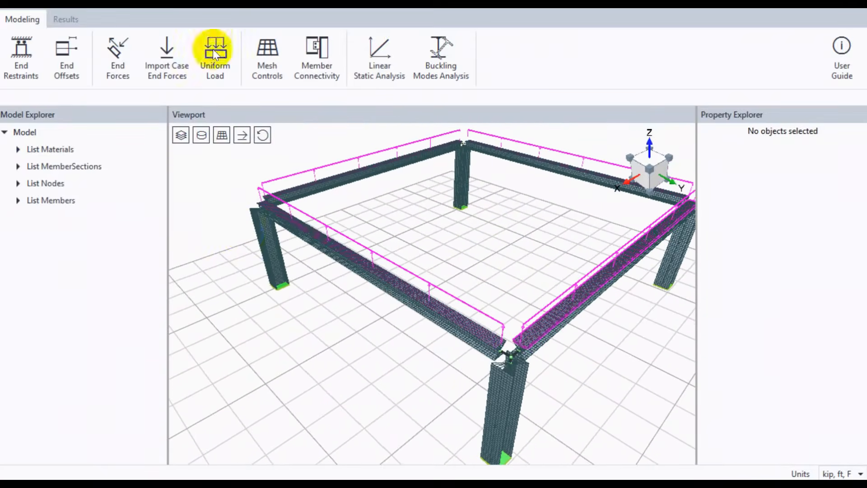
scroll(397, 241, "down", 3)
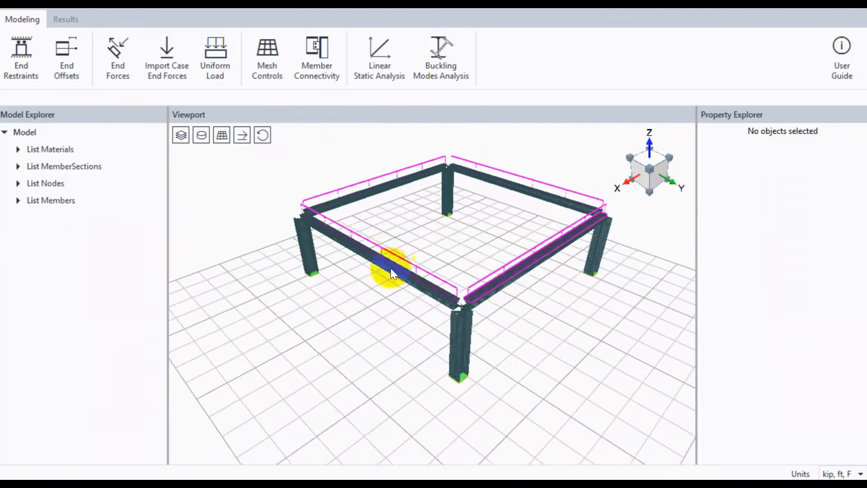
scroll(514, 267, "up", 10)
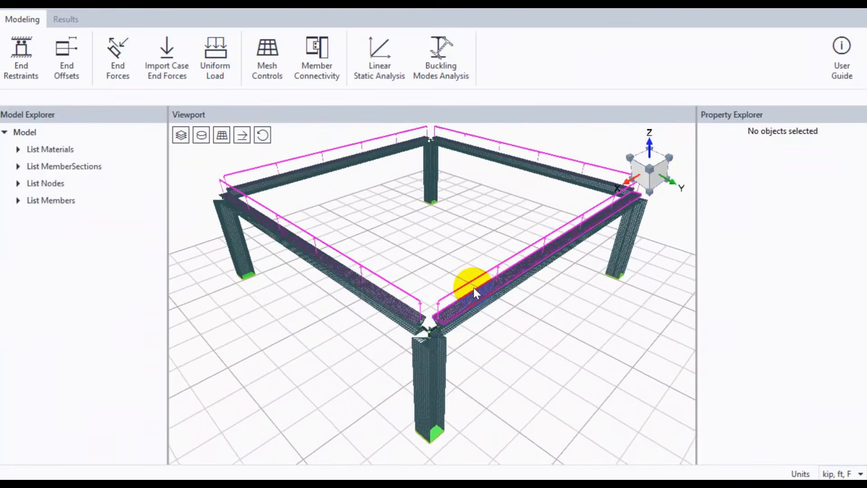
scroll(474, 287, "down", 8)
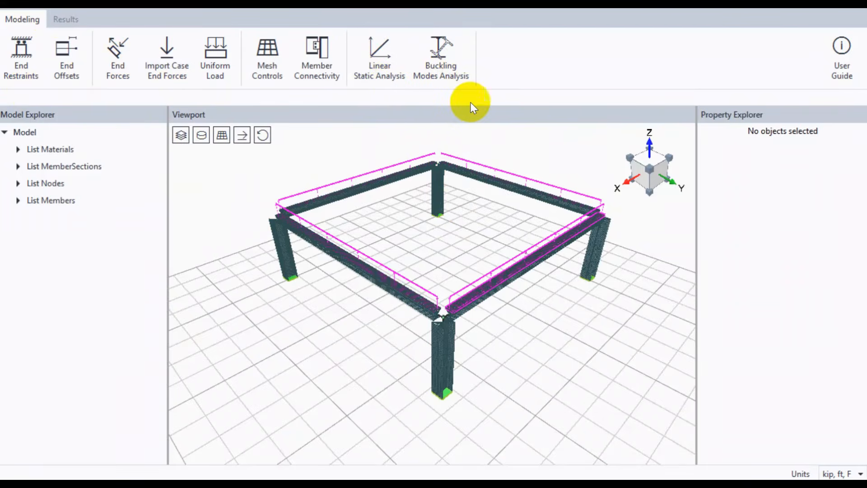
- Run a buckling modes analysis on the background with 5 modes and view the resulting Mode 1 displacement magnitude
left_click(443, 53)
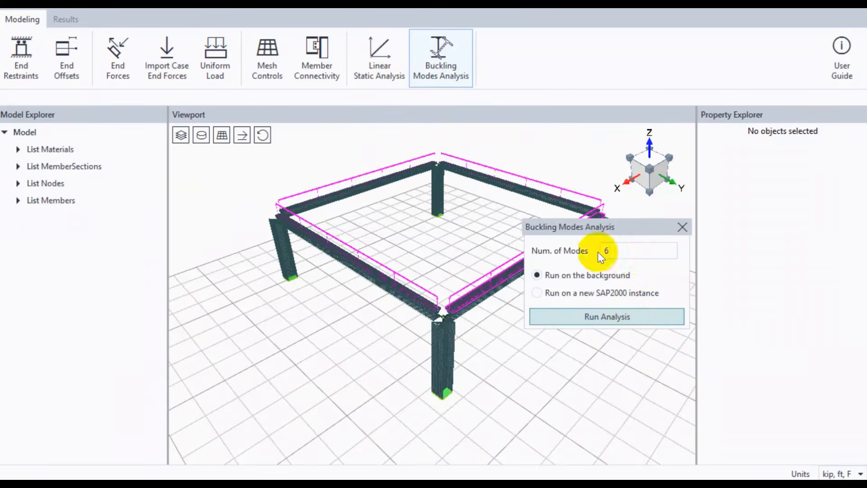
left_click(644, 255)
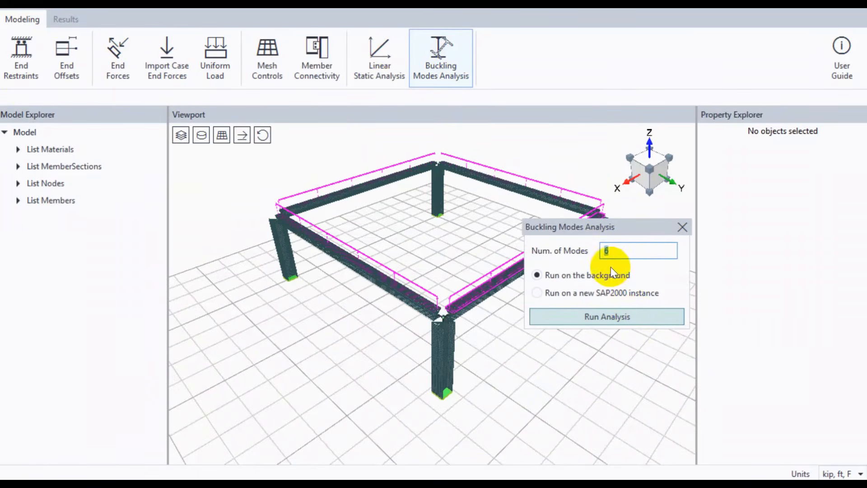
type("5")
left_click(618, 316)
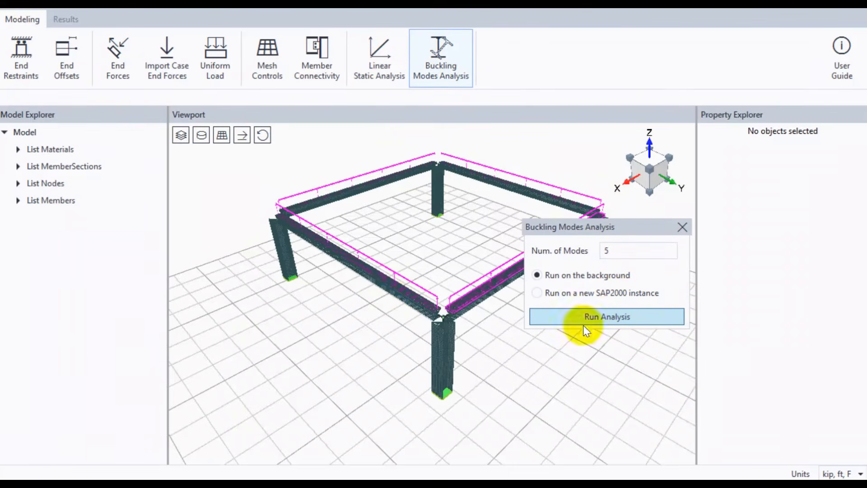
left_click(541, 321)
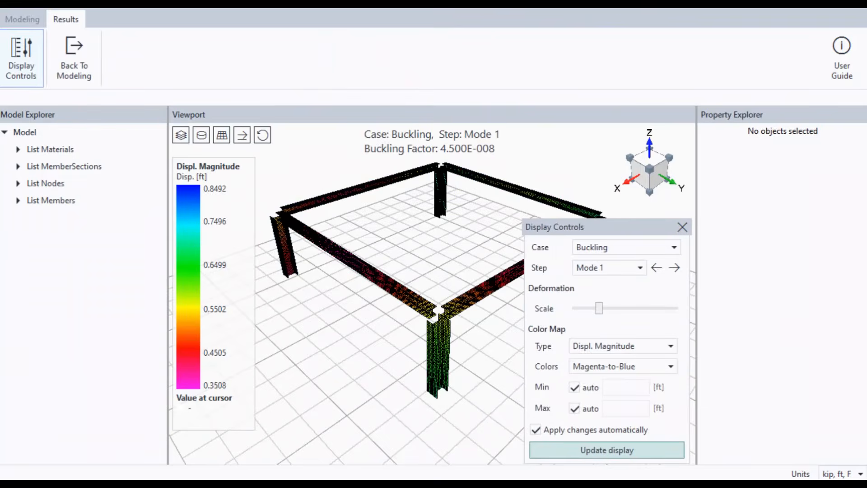
scroll(277, 218, "up", 2)
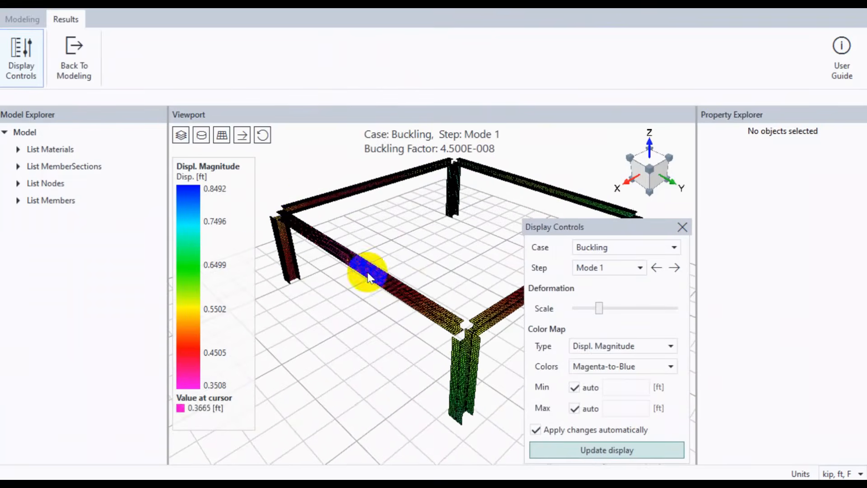
- Hide the mesh on the Mode 1 buckling result and review the available color map types
left_click(222, 134)
scroll(393, 258, "down", 2)
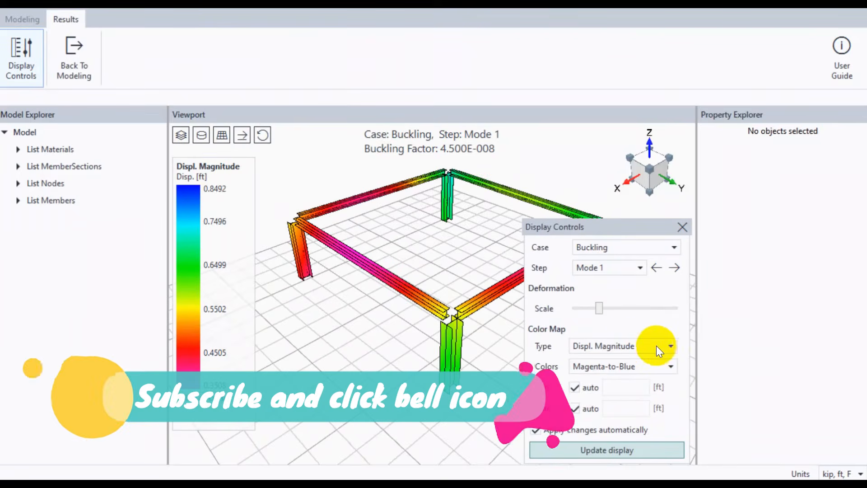
left_click(670, 346)
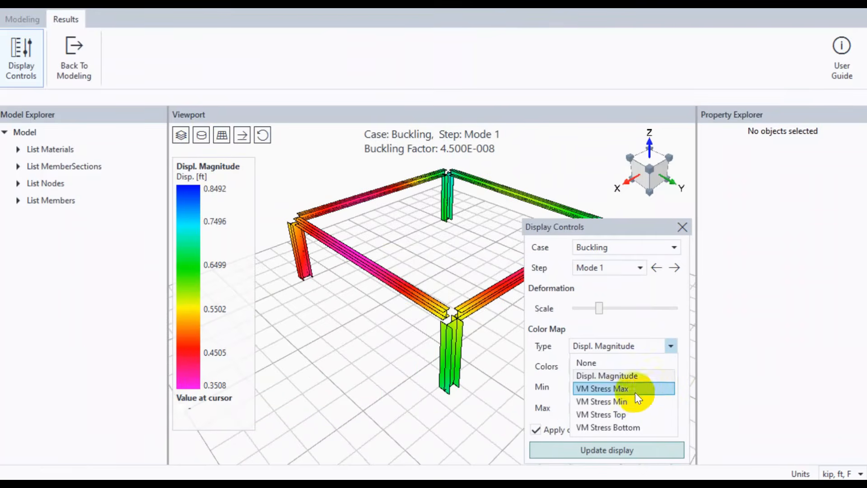
left_click(675, 346)
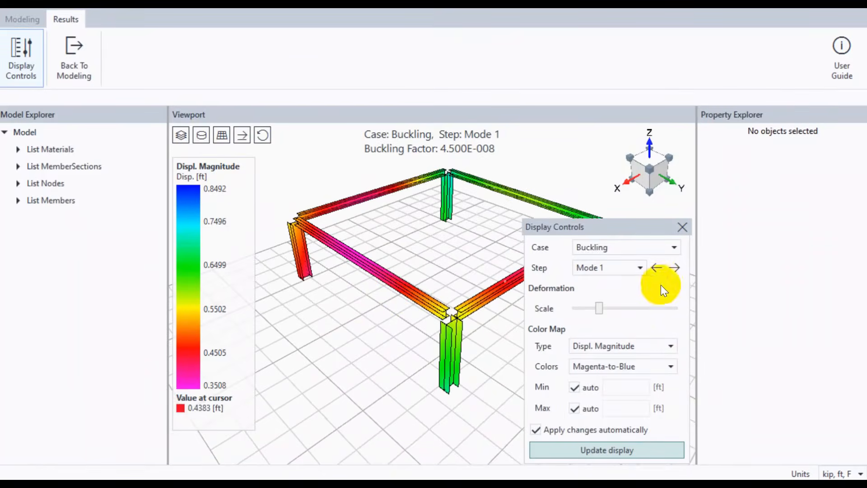
- Show the mesh on the Mode 1 result again and select a shell element on the front beam to inspect its properties
left_click(175, 135)
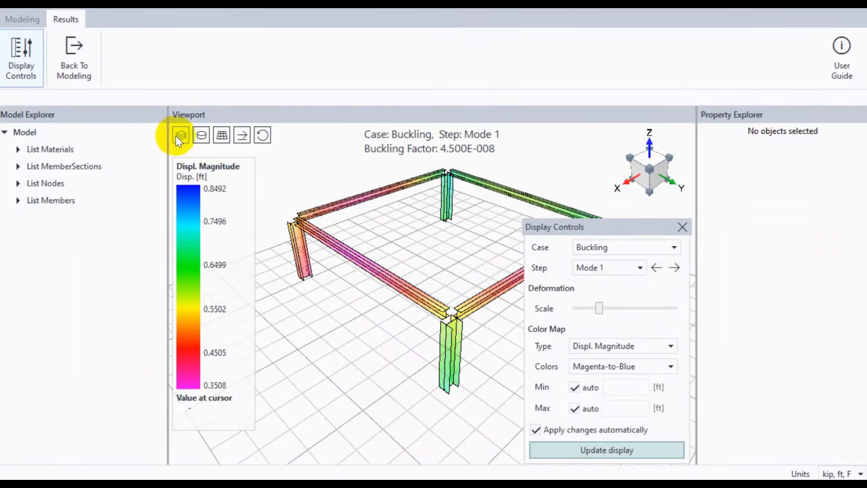
left_click(222, 136)
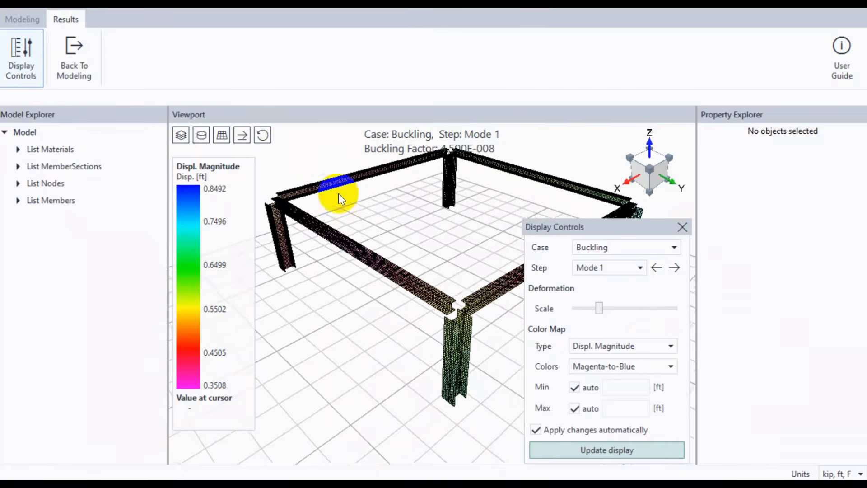
left_click(670, 347)
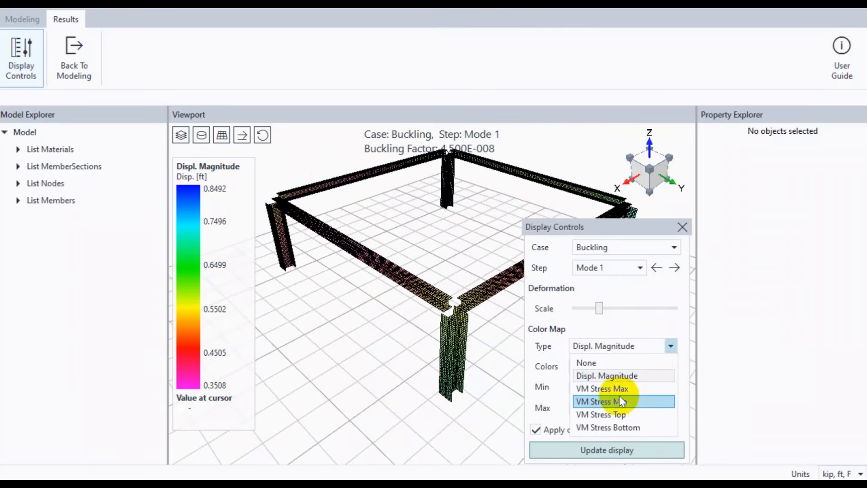
left_click(672, 343)
scroll(219, 193, "down", 2)
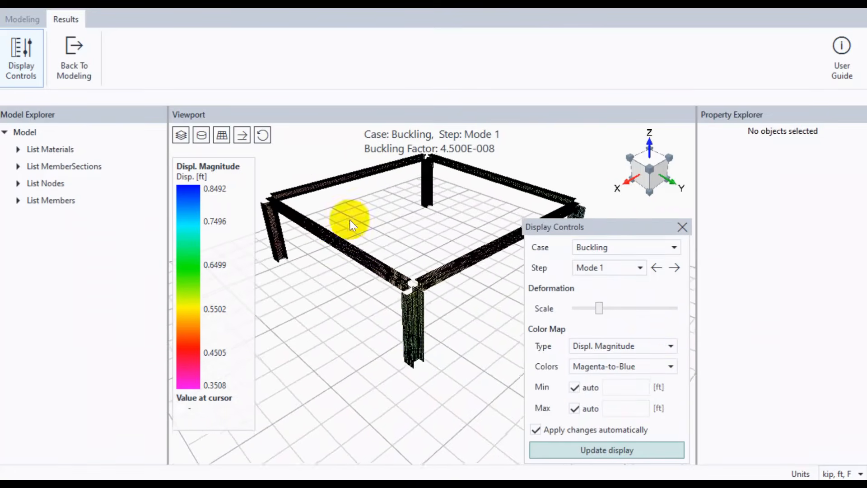
left_click(348, 254)
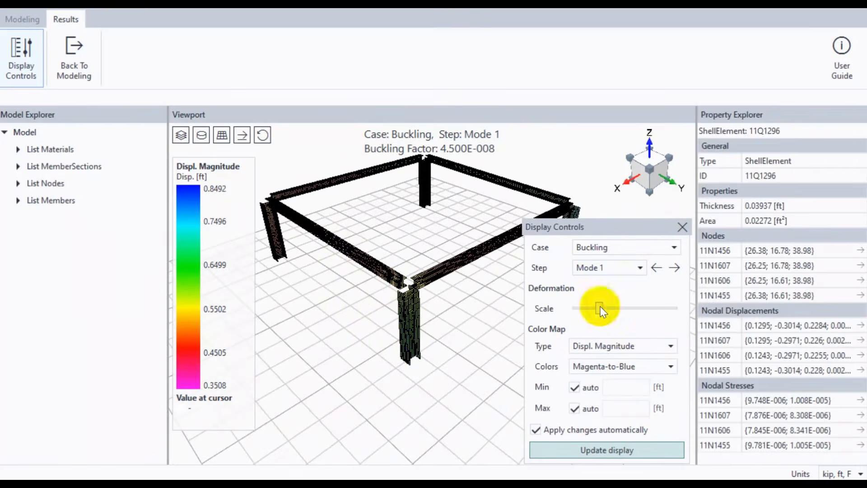
- Display the Mode 2 buckling result and hide the mesh to examine the displacement magnitude contours on the frame
left_click(640, 268)
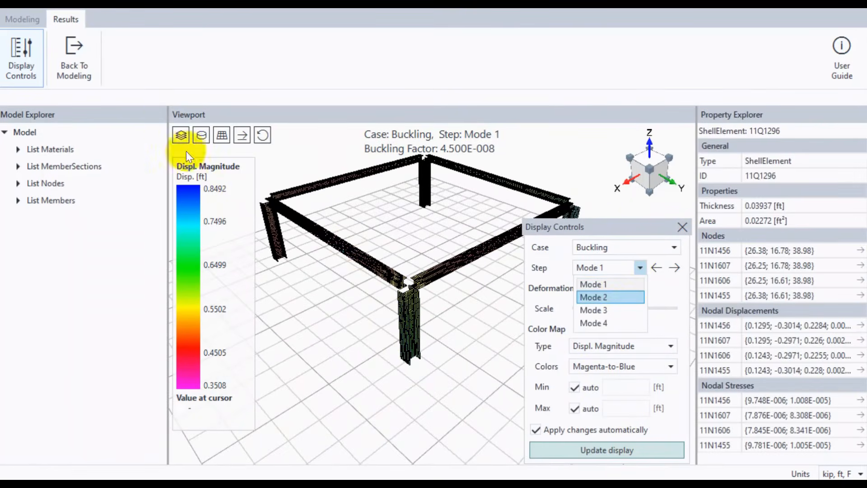
left_click(220, 137)
left_click(200, 132)
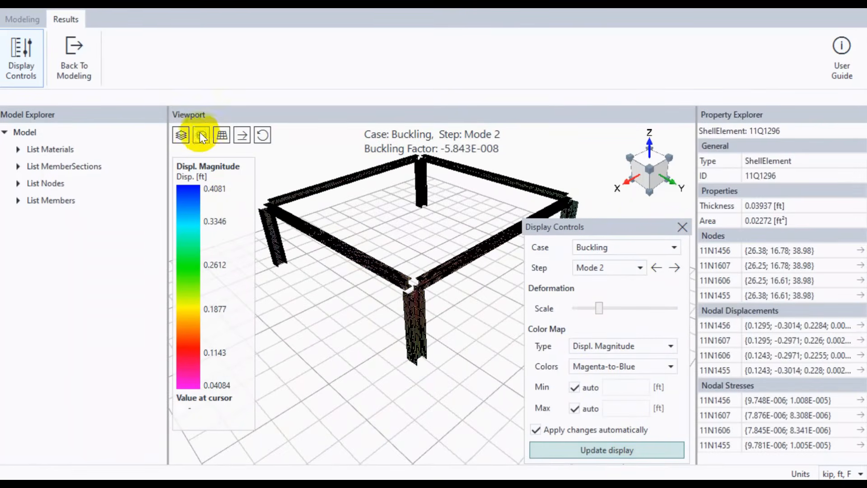
left_click(217, 138)
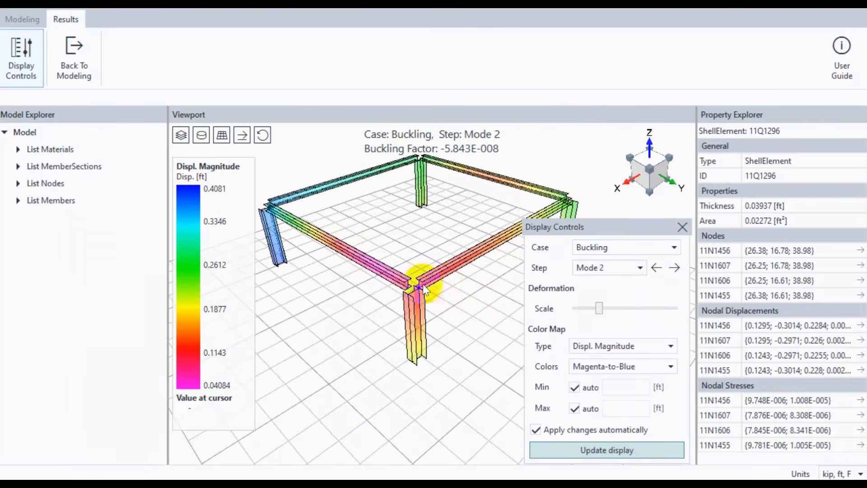
left_click(186, 139)
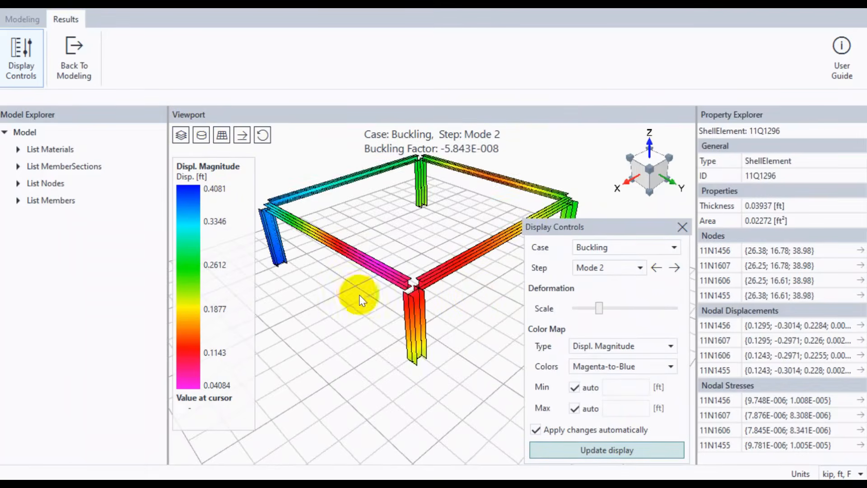
scroll(443, 298, "up", 2)
scroll(443, 297, "down", 3)
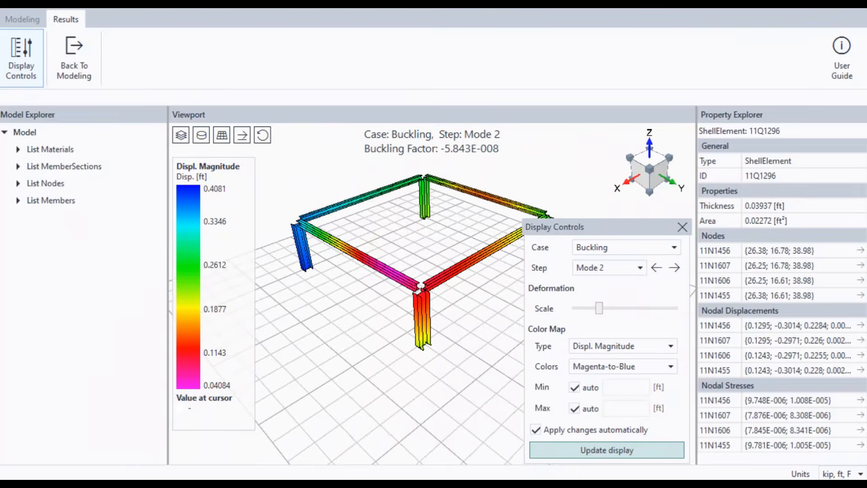
- Close the BucklingFEM plugin window and return to the ETABS model
left_click_drag(229, 8, 243, 72)
left_click(571, 72)
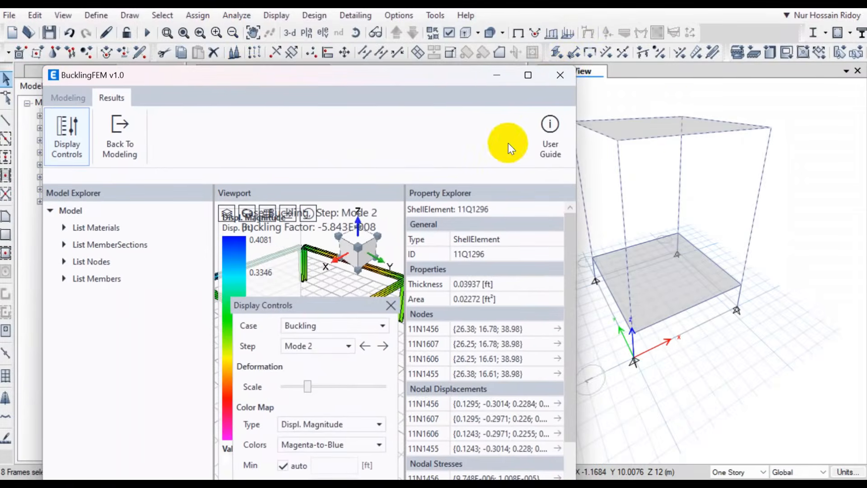
left_click(374, 210)
left_click(376, 210)
left_click(378, 210)
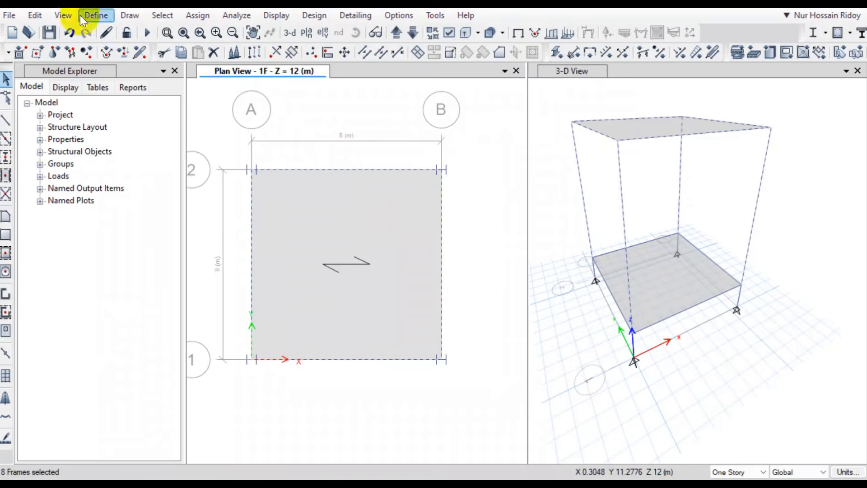
- Review the file formats available for importing into the model
left_click(6, 17)
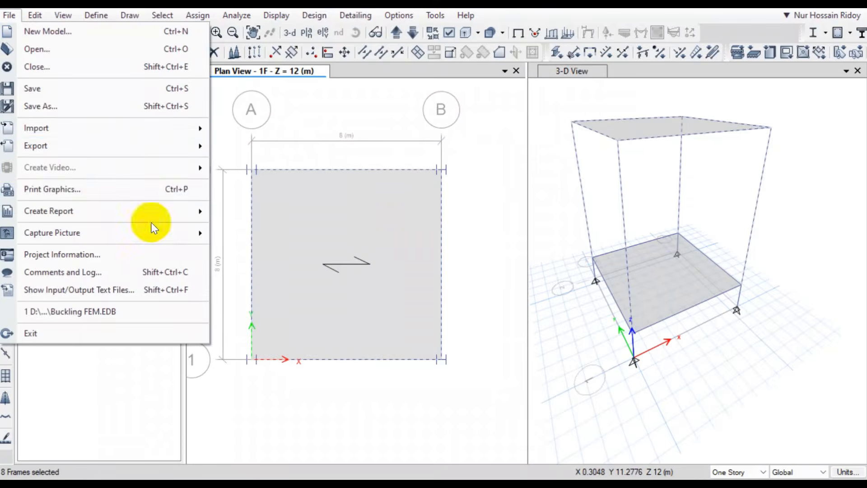
mouse_move(129, 143)
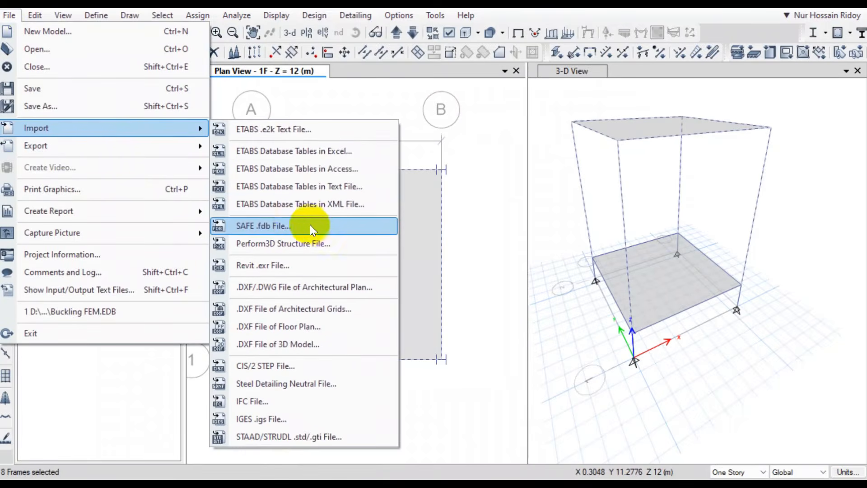
left_click(13, 16)
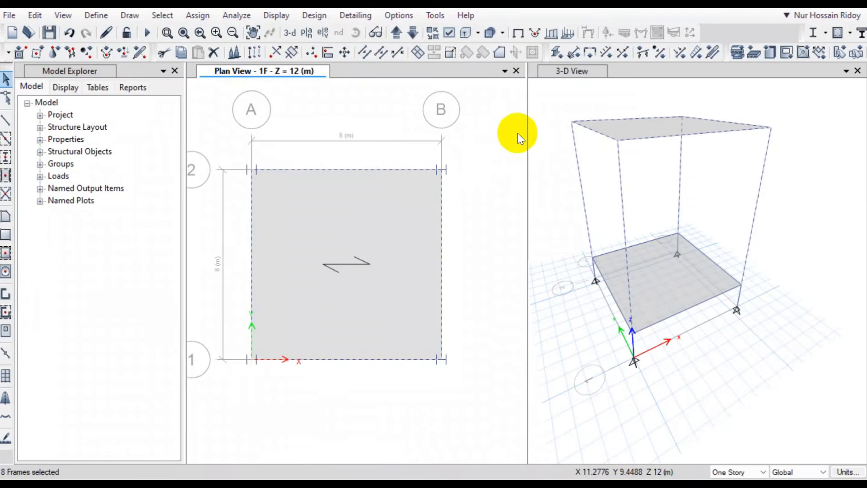
- Deselect the four beams in plan and the four columns in 3D, and reset the 3D view to its default orientation
left_click(440, 227)
left_click(354, 169)
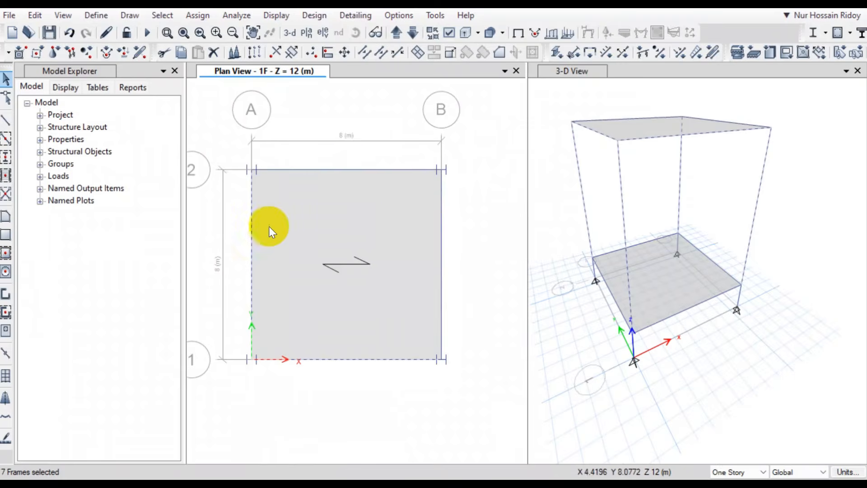
left_click(252, 217)
left_click(367, 360)
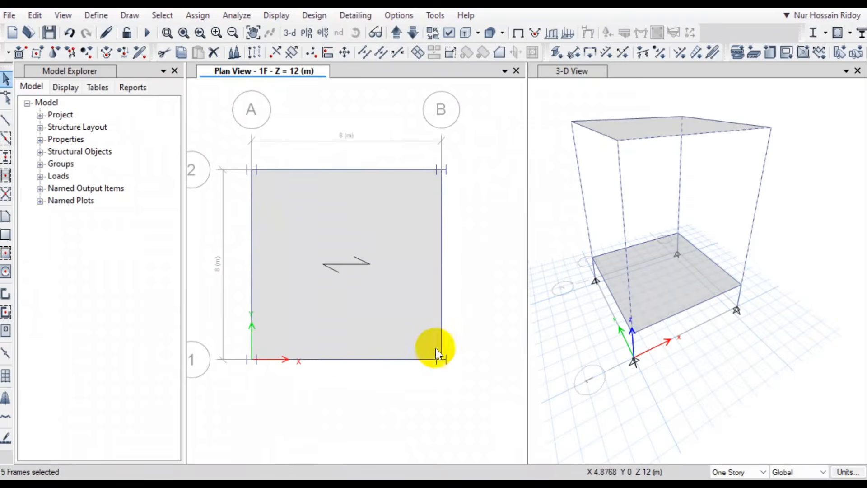
left_click(794, 189)
left_click_drag(794, 189, 569, 173)
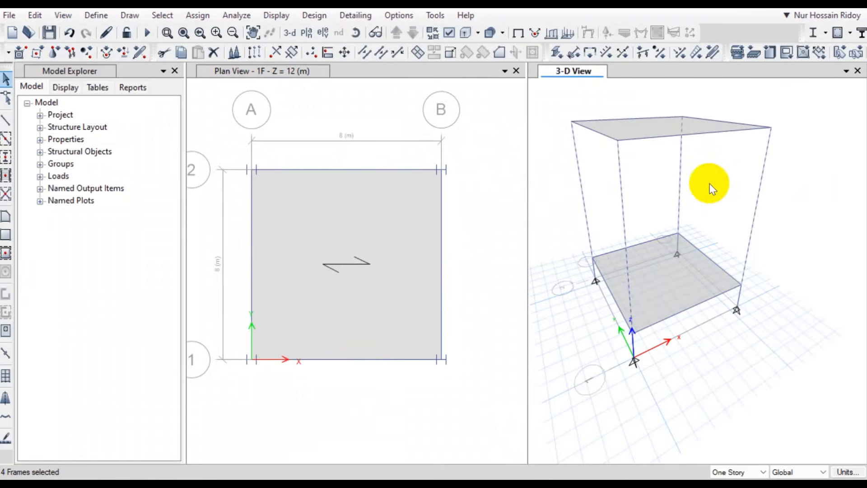
left_click(290, 33)
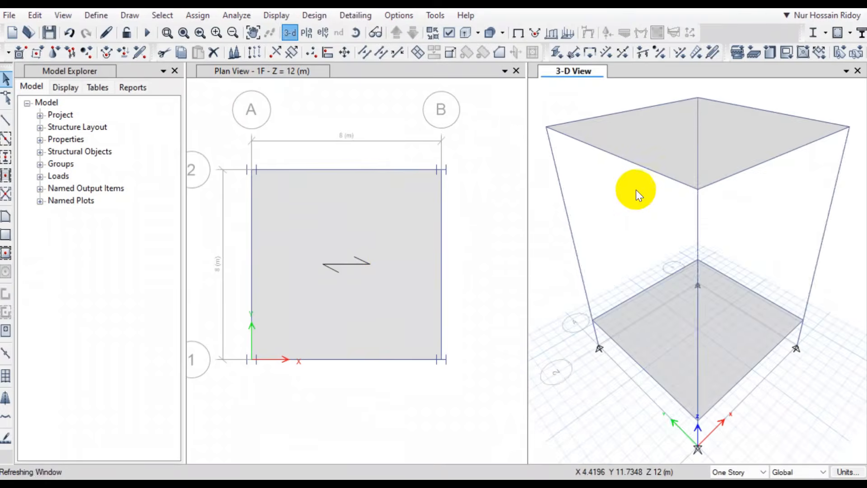